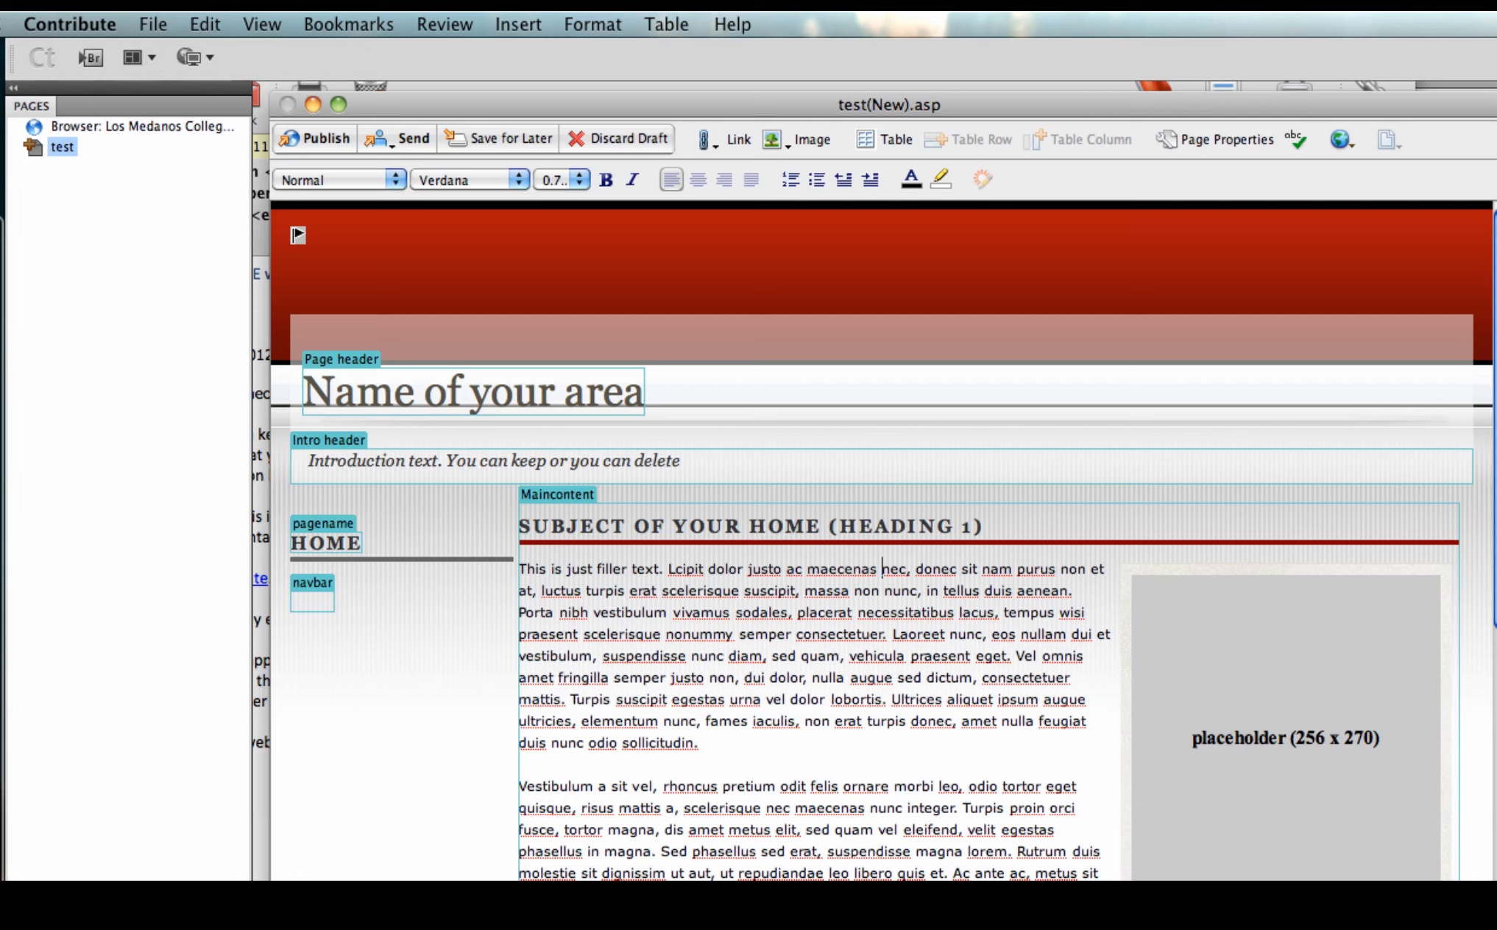
Step: Examine the styles used by the page header, the introduction text and the main content's Heading 1 line
{"action": "left_click_drag", "start_coordinate": [424, 392], "coordinate": [513, 391]}
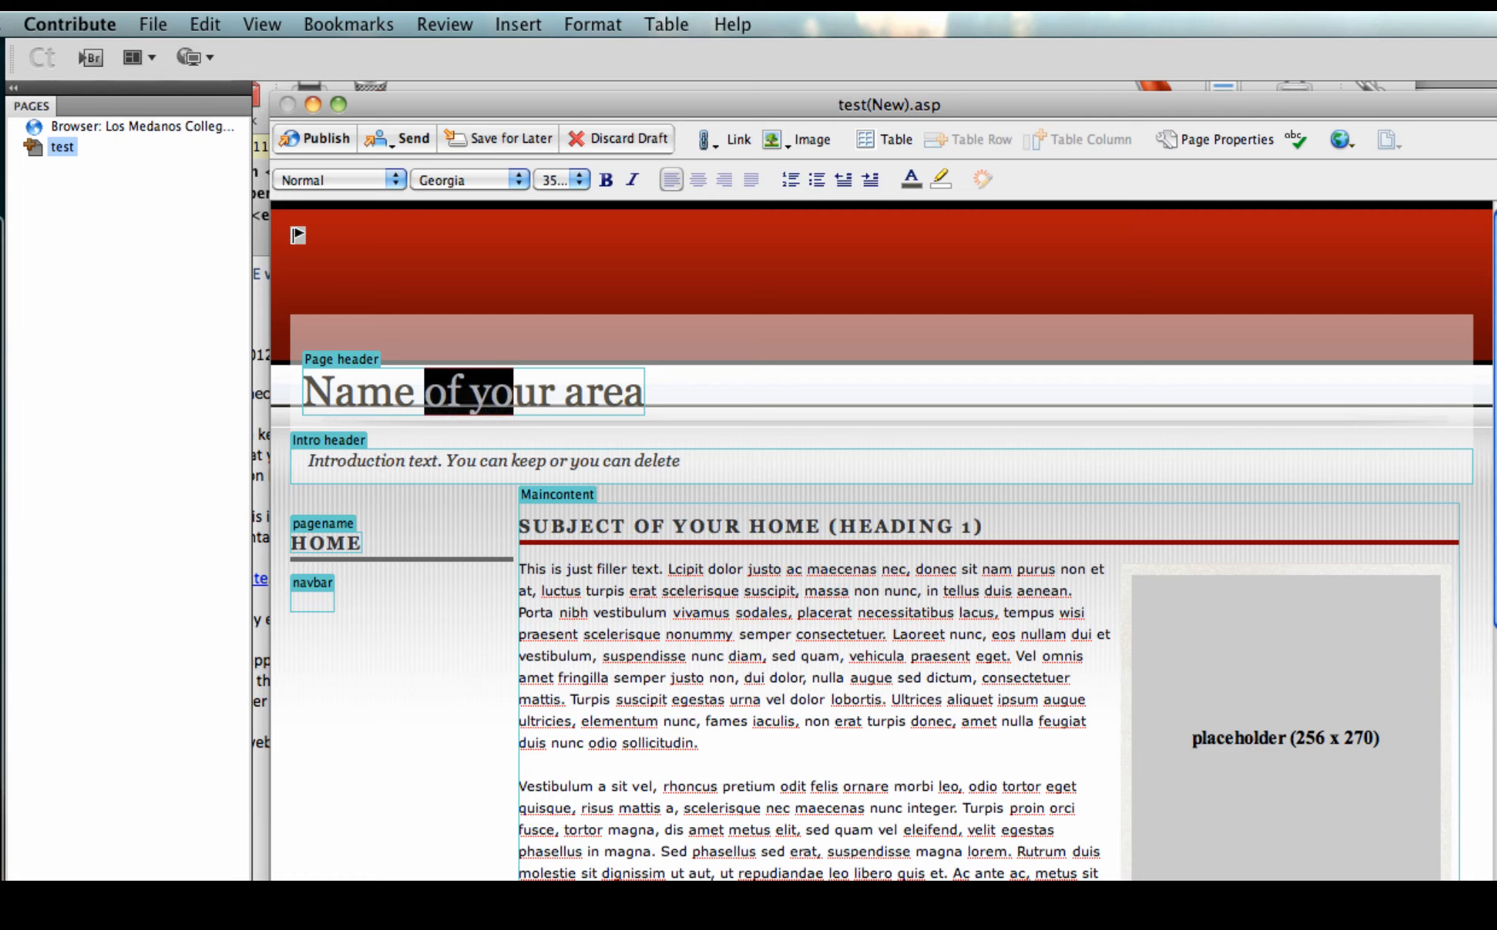
{"action": "double_click", "coordinate": [498, 462]}
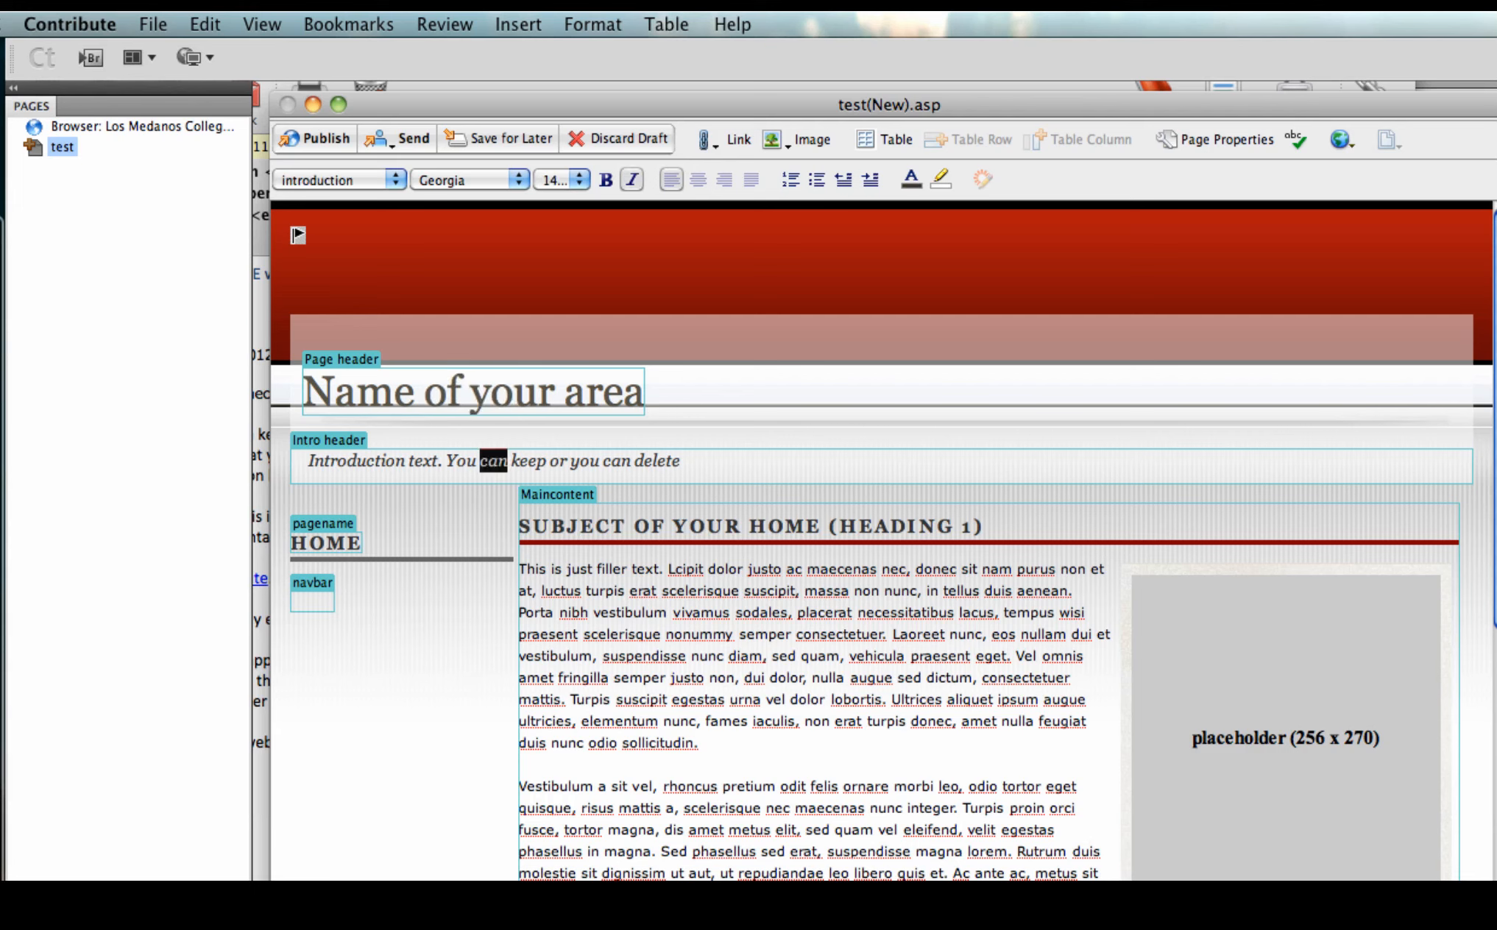
{"action": "left_click", "coordinate": [365, 176]}
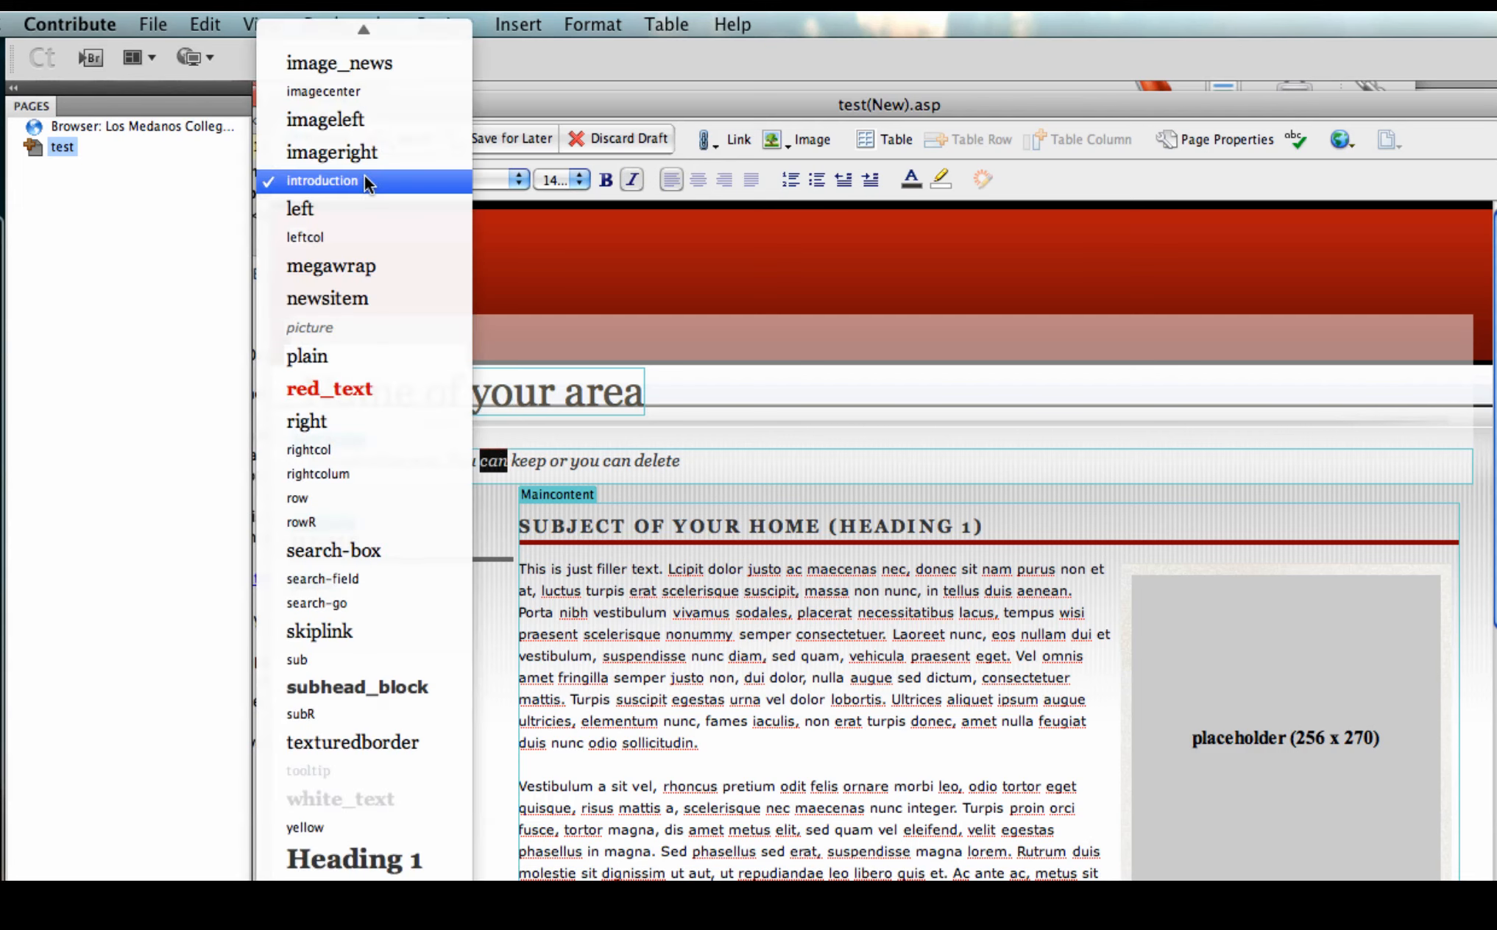
{"action": "left_click", "coordinate": [365, 180]}
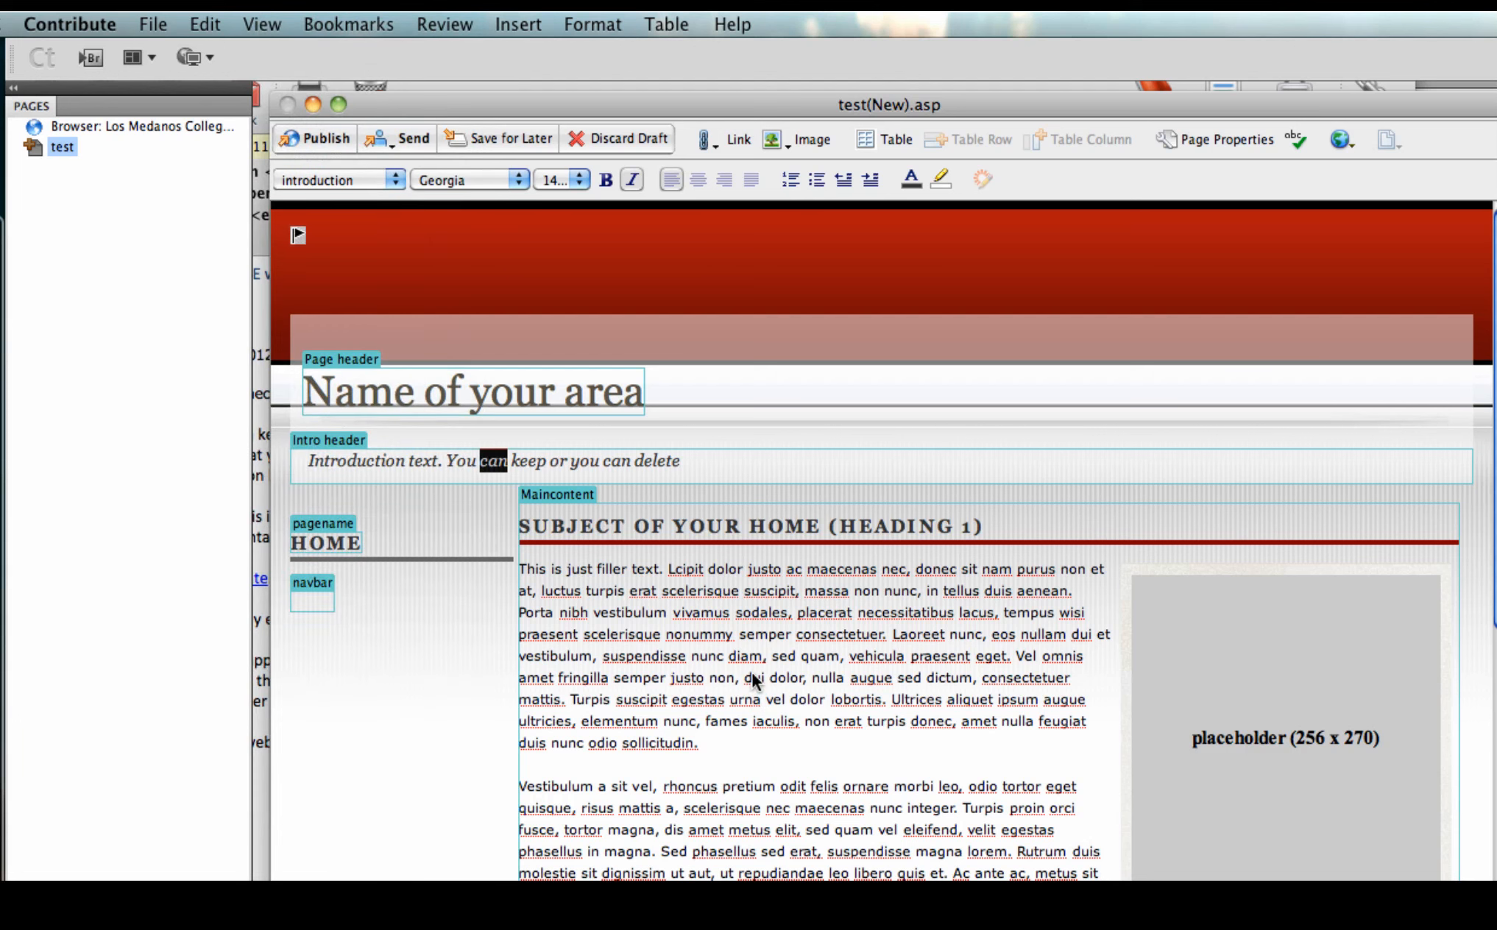
{"action": "left_click_drag", "start_coordinate": [612, 526], "coordinate": [852, 786]}
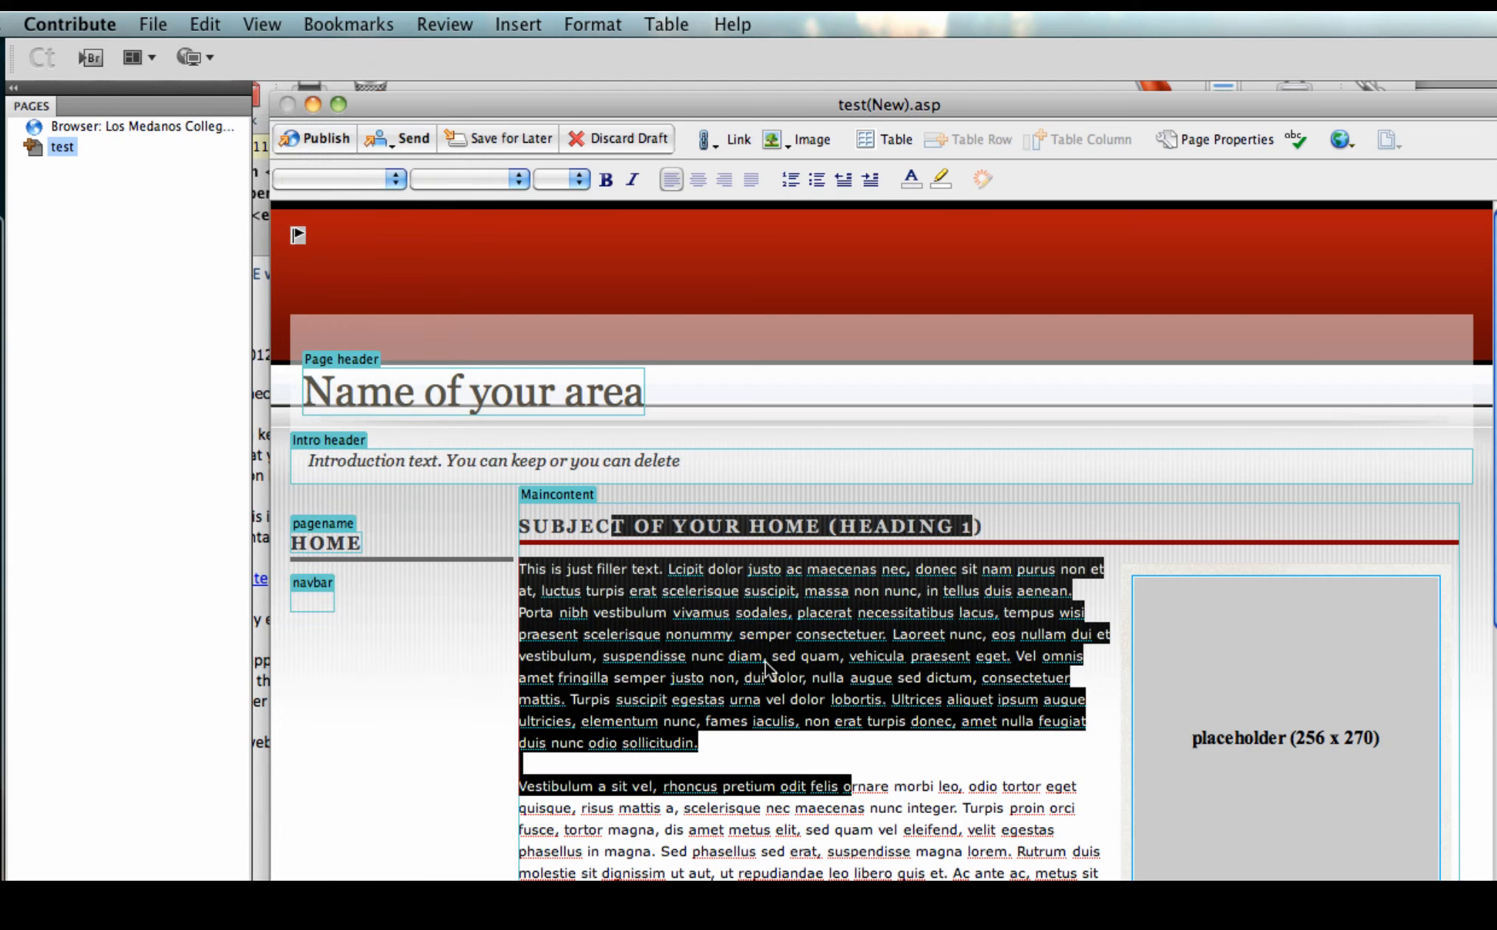
{"action": "left_click", "coordinate": [565, 590]}
{"action": "double_click", "coordinate": [572, 527]}
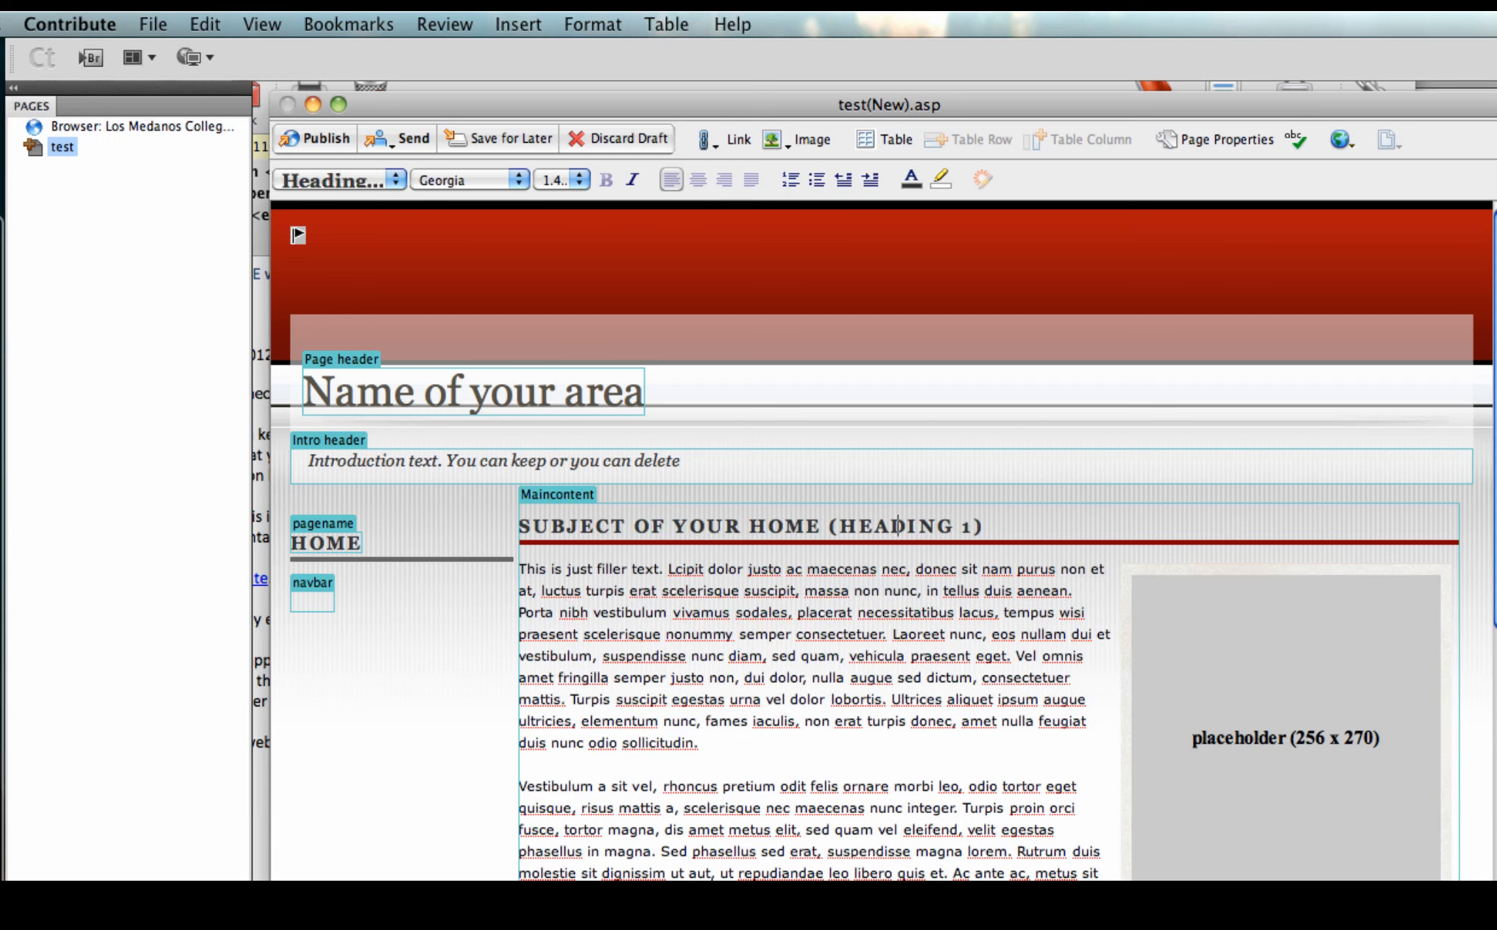
{"action": "left_click_drag", "start_coordinate": [975, 527], "coordinate": [829, 526]}
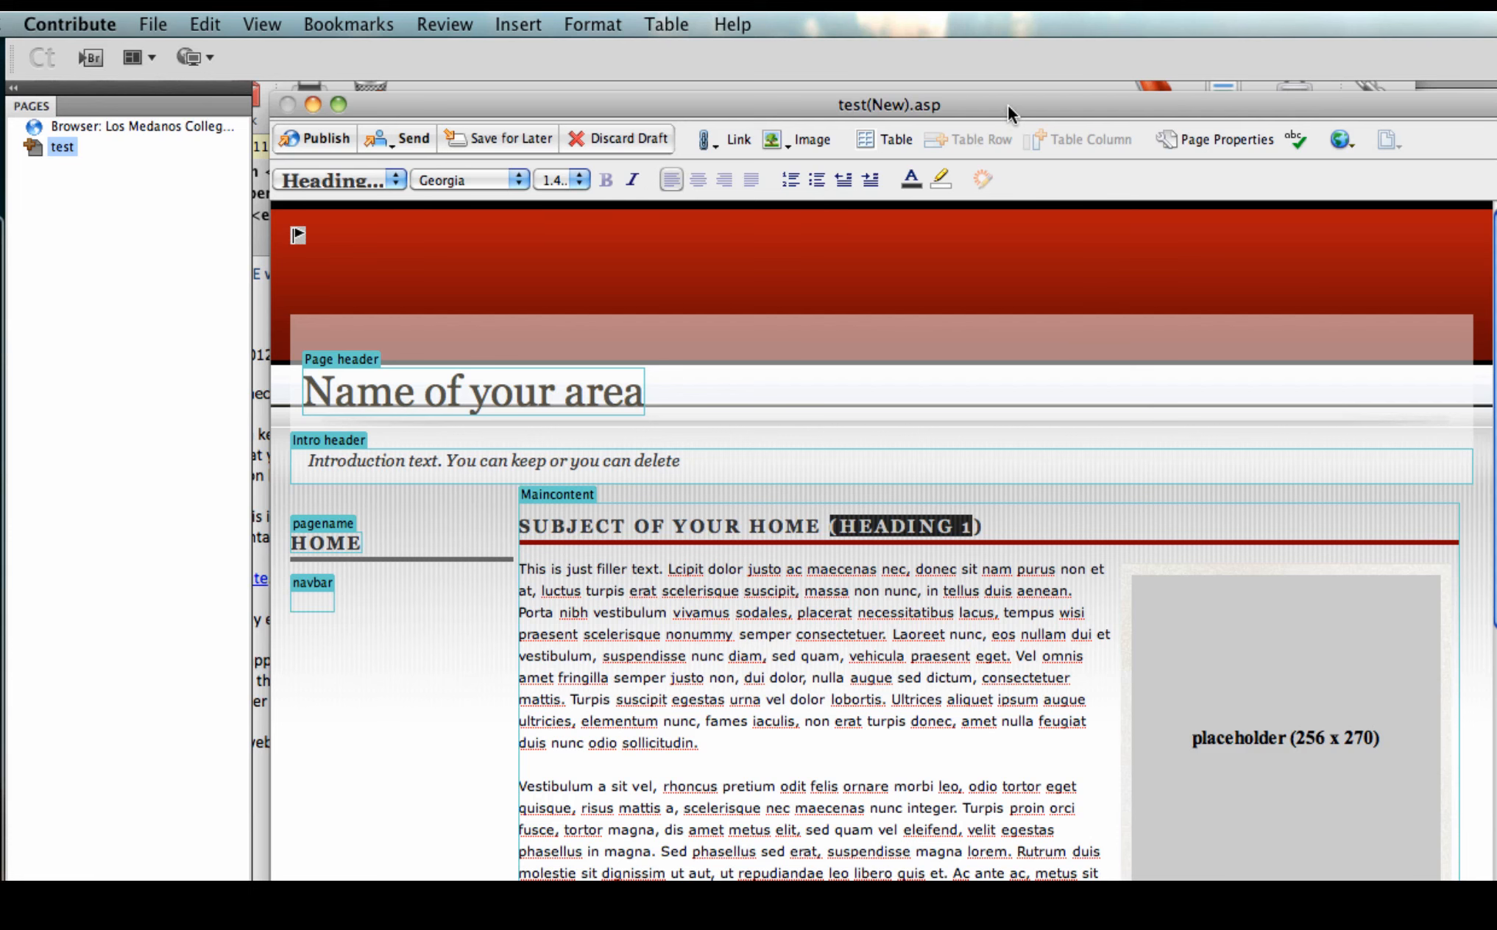
{"action": "mouse_move", "coordinate": [1008, 103]}
{"action": "left_mouse_down"}
{"action": "mouse_move", "coordinate": [984, 102]}
{"action": "mouse_move", "coordinate": [995, 95]}
{"action": "left_mouse_up"}
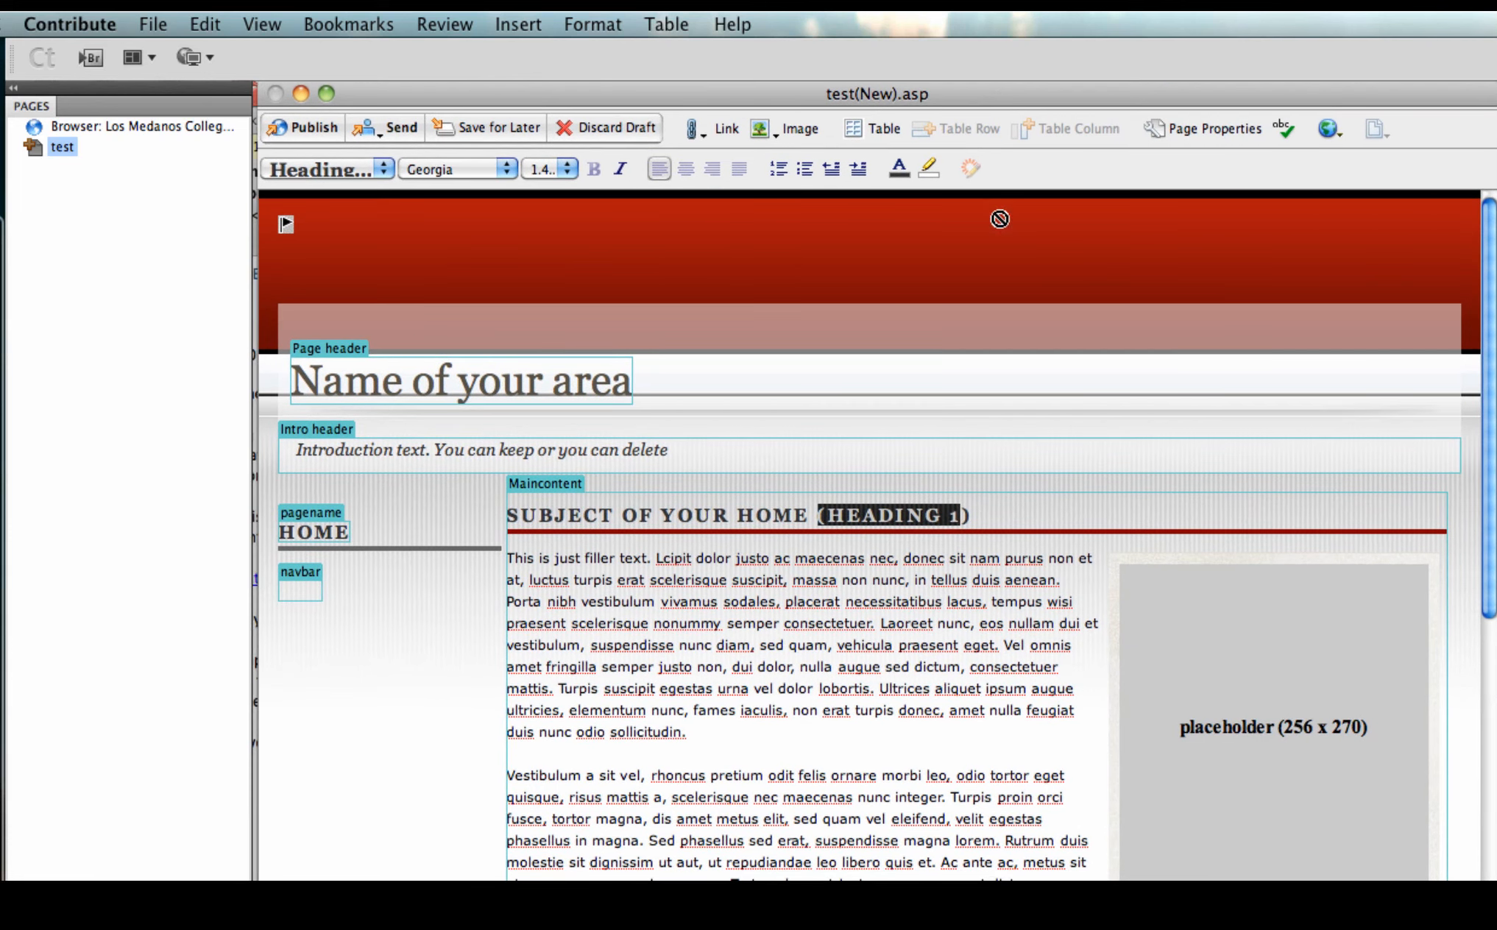
{"action": "left_click", "coordinate": [949, 513]}
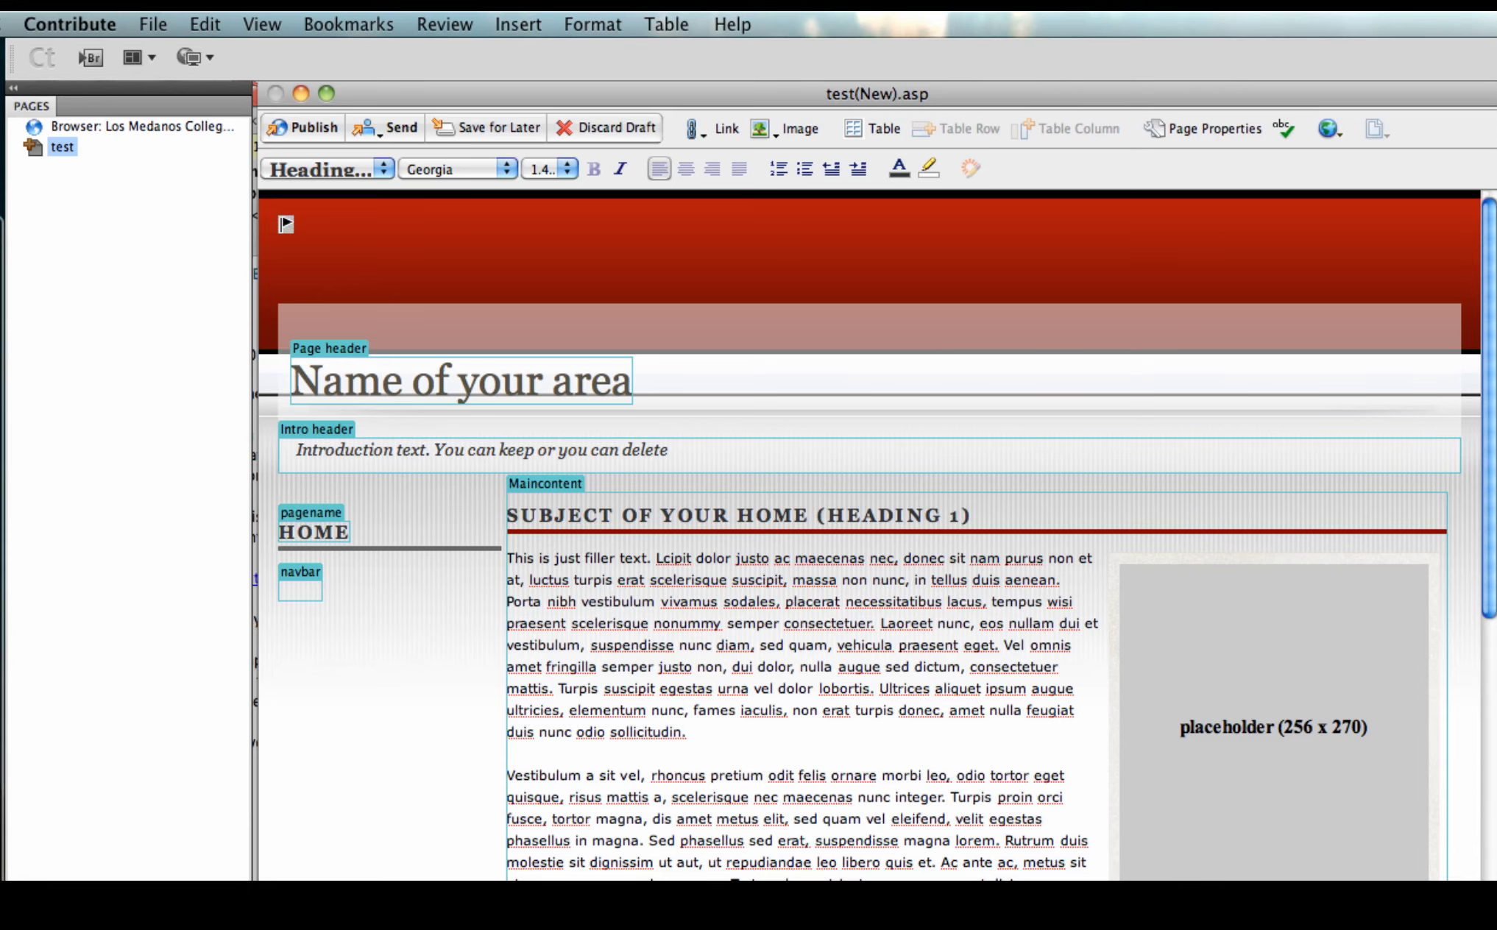
Step: Compare the styles of the "This is a heading 2" line and the old headline being phased out
{"action": "scroll", "coordinate": [950, 515], "scroll_direction": "down", "scroll_amount": 10}
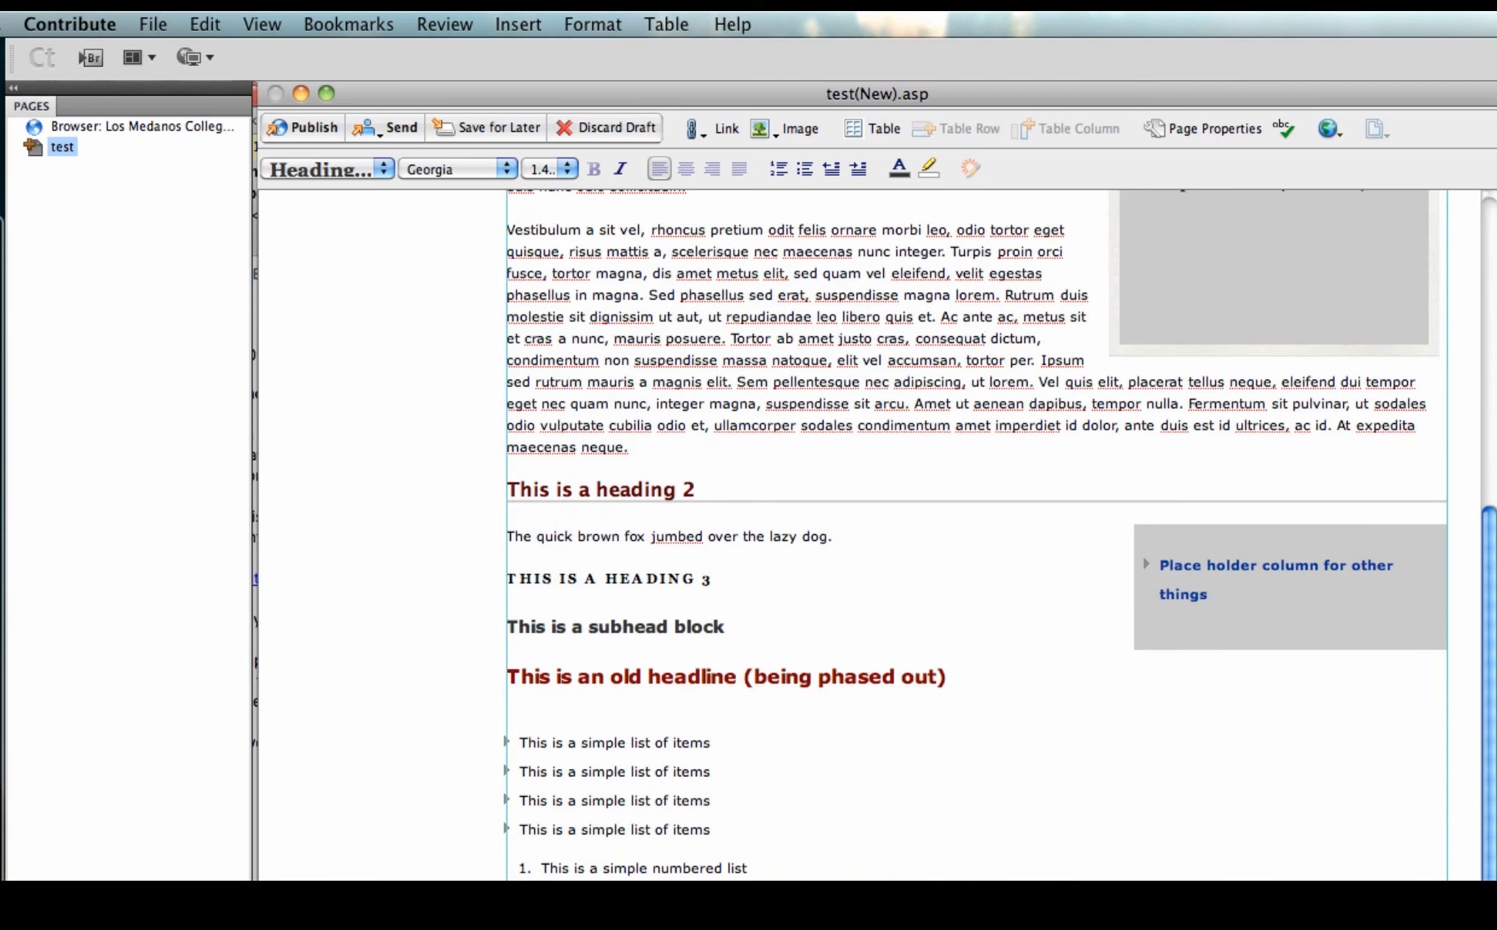
{"action": "left_click_drag", "start_coordinate": [696, 489], "coordinate": [506, 489]}
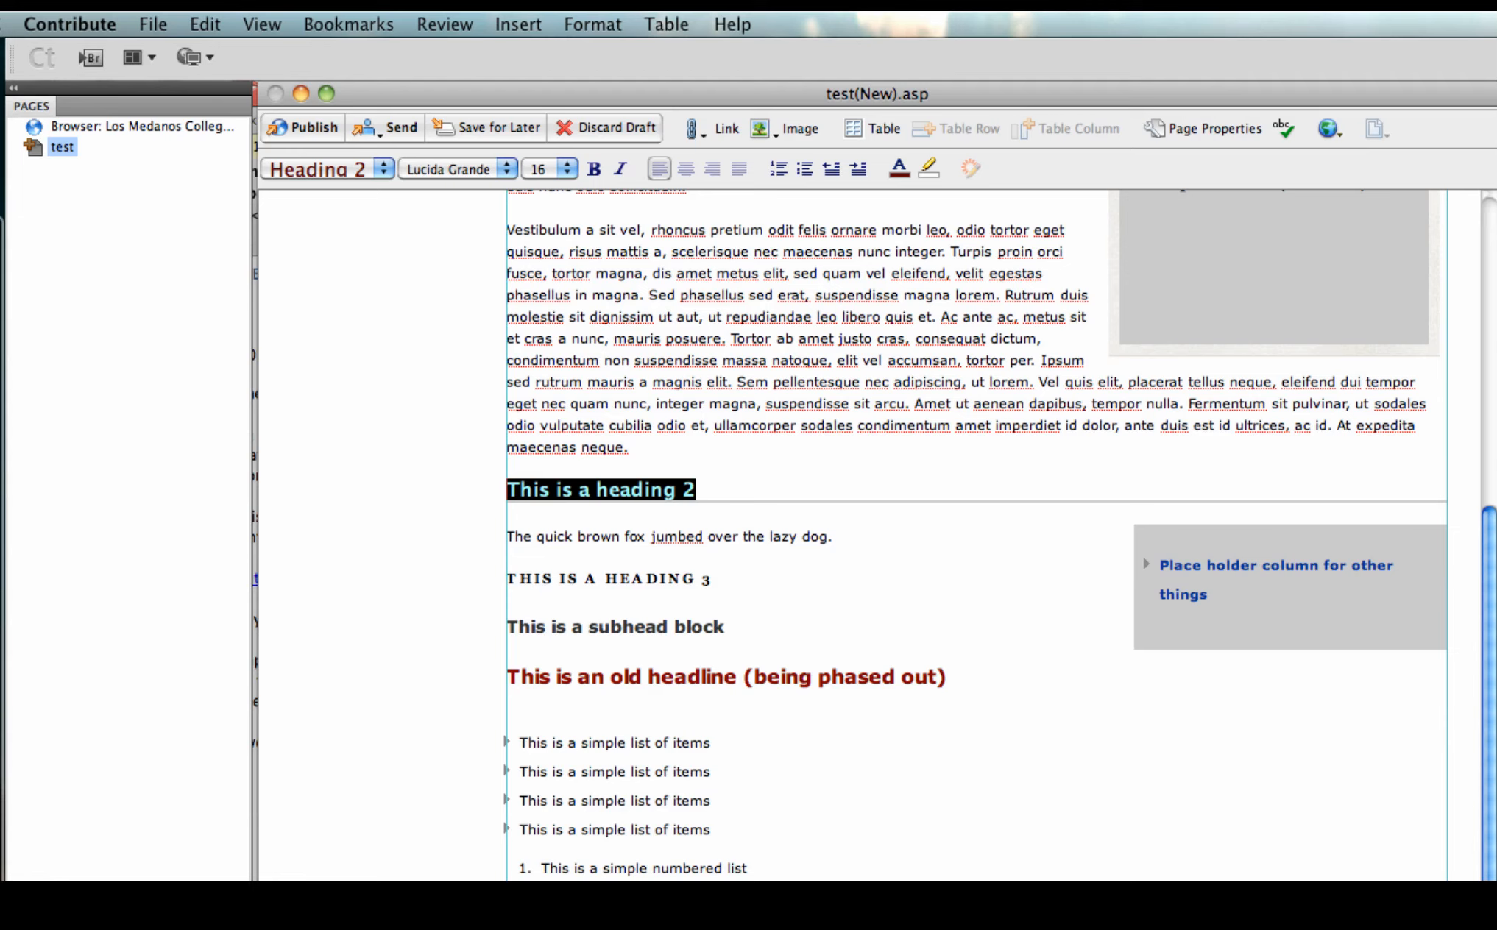
{"action": "double_click", "coordinate": [590, 675]}
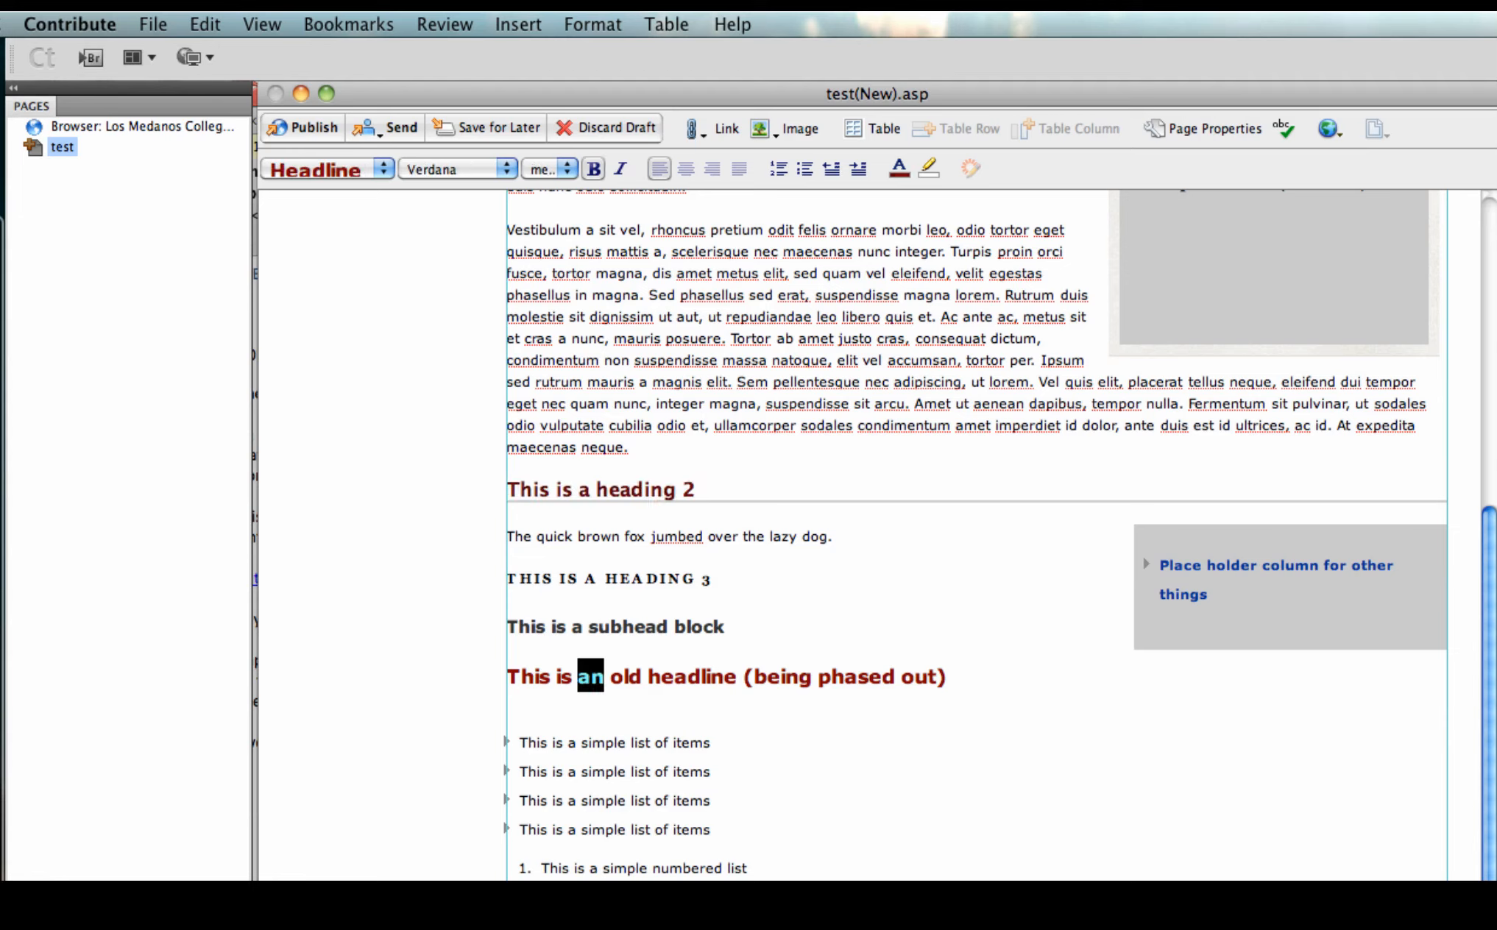
{"action": "left_click_drag", "start_coordinate": [951, 677], "coordinate": [507, 676]}
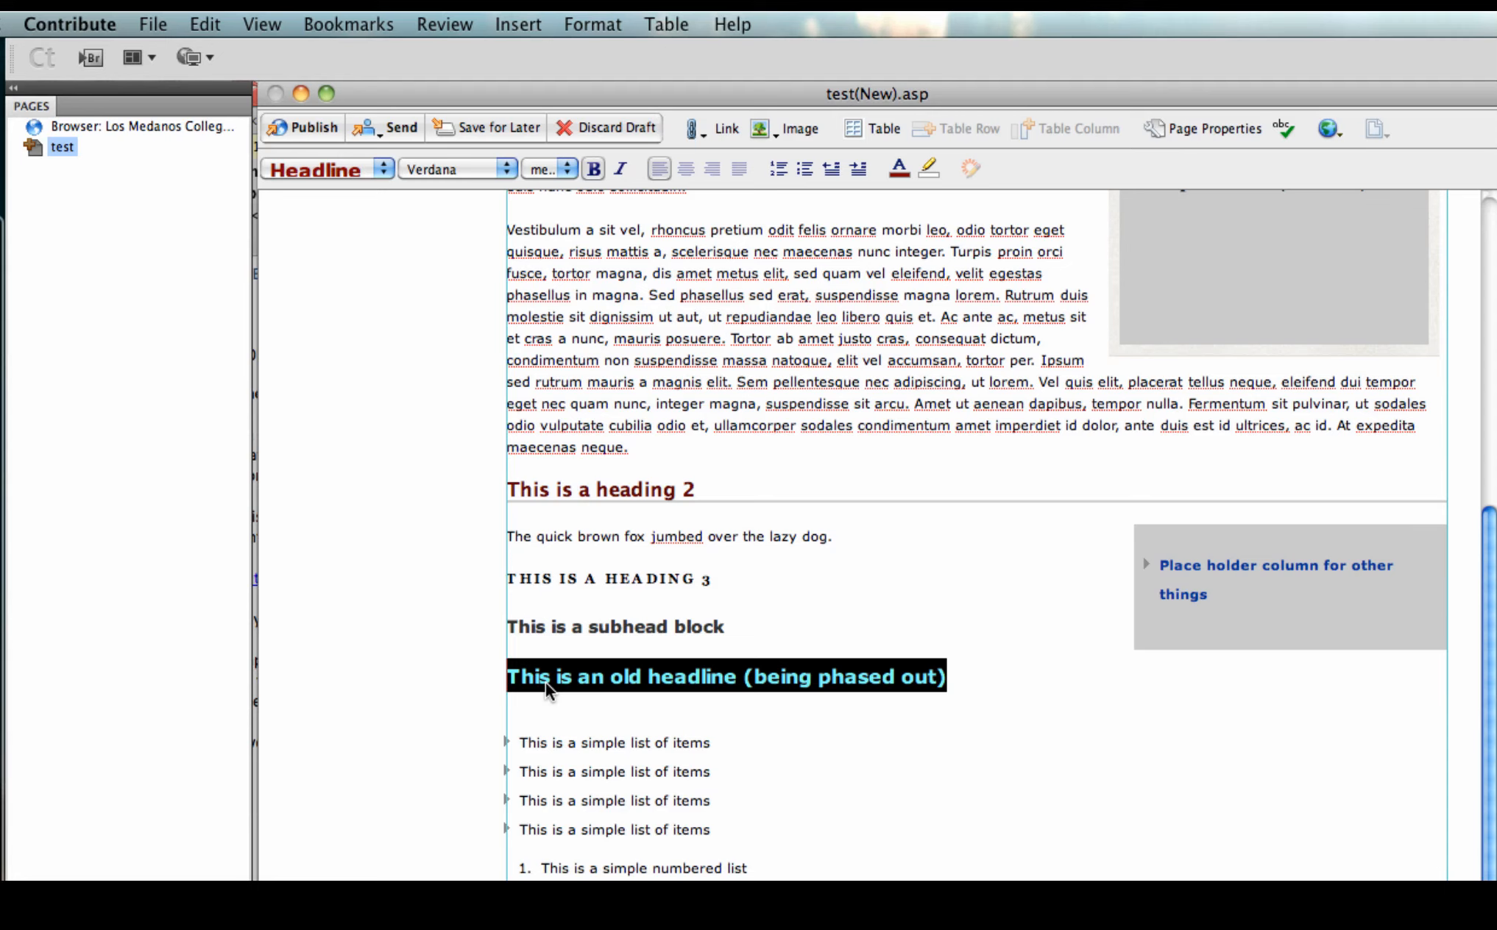
{"action": "left_click", "coordinate": [664, 489]}
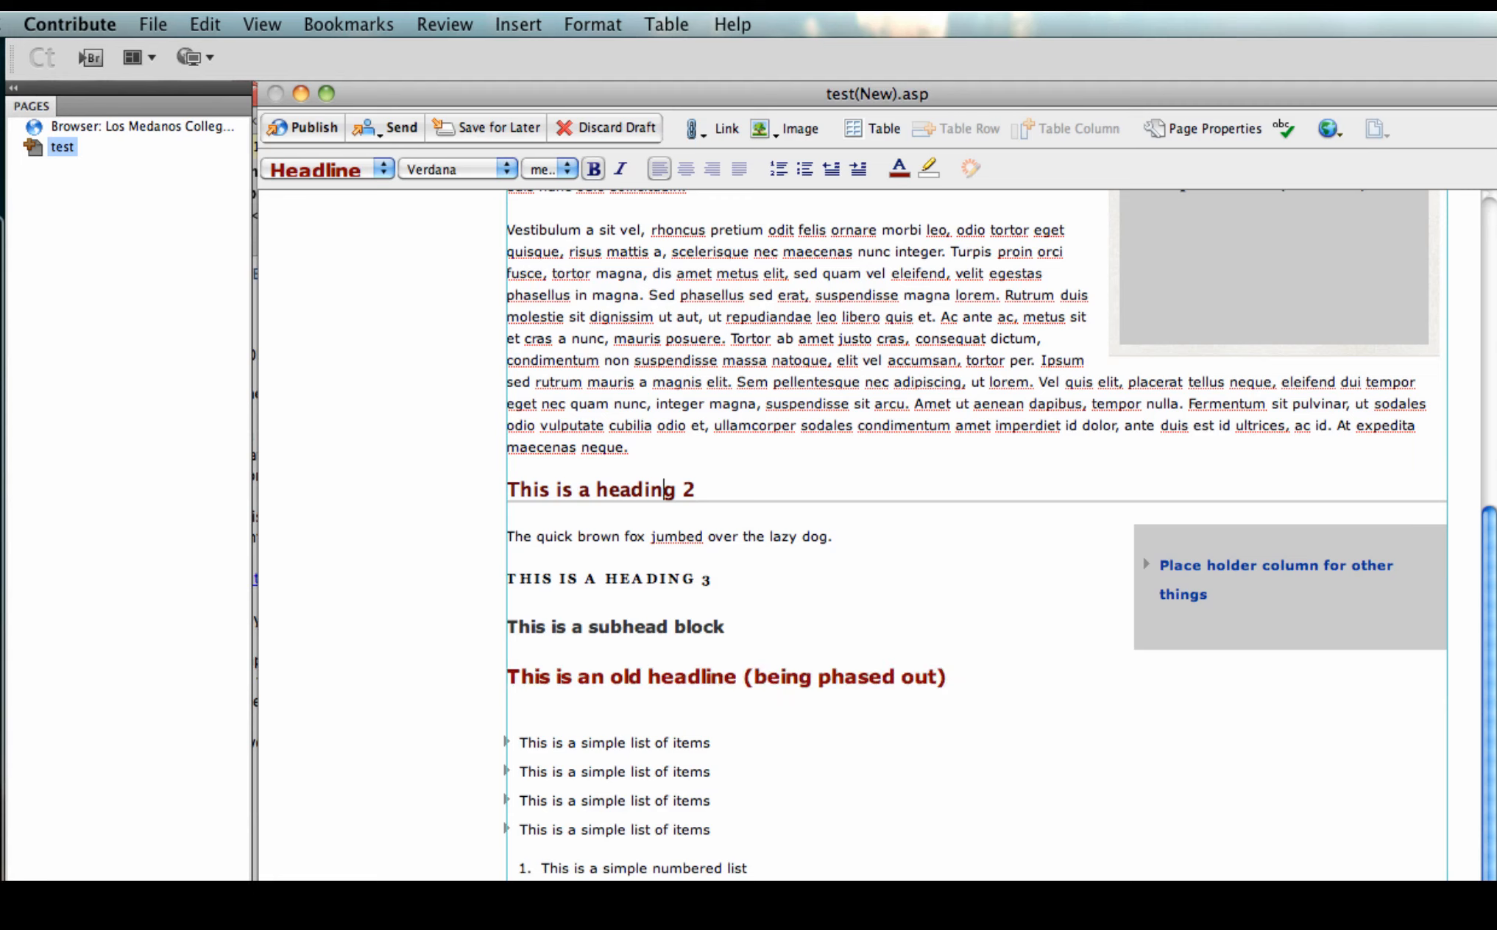
Step: Reapply the Heading 2 style to the whole "This is a heading 2" line
{"action": "double_click", "coordinate": [665, 489]}
{"action": "left_click", "coordinate": [697, 490]}
{"action": "left_click_drag", "start_coordinate": [697, 489], "coordinate": [506, 490]}
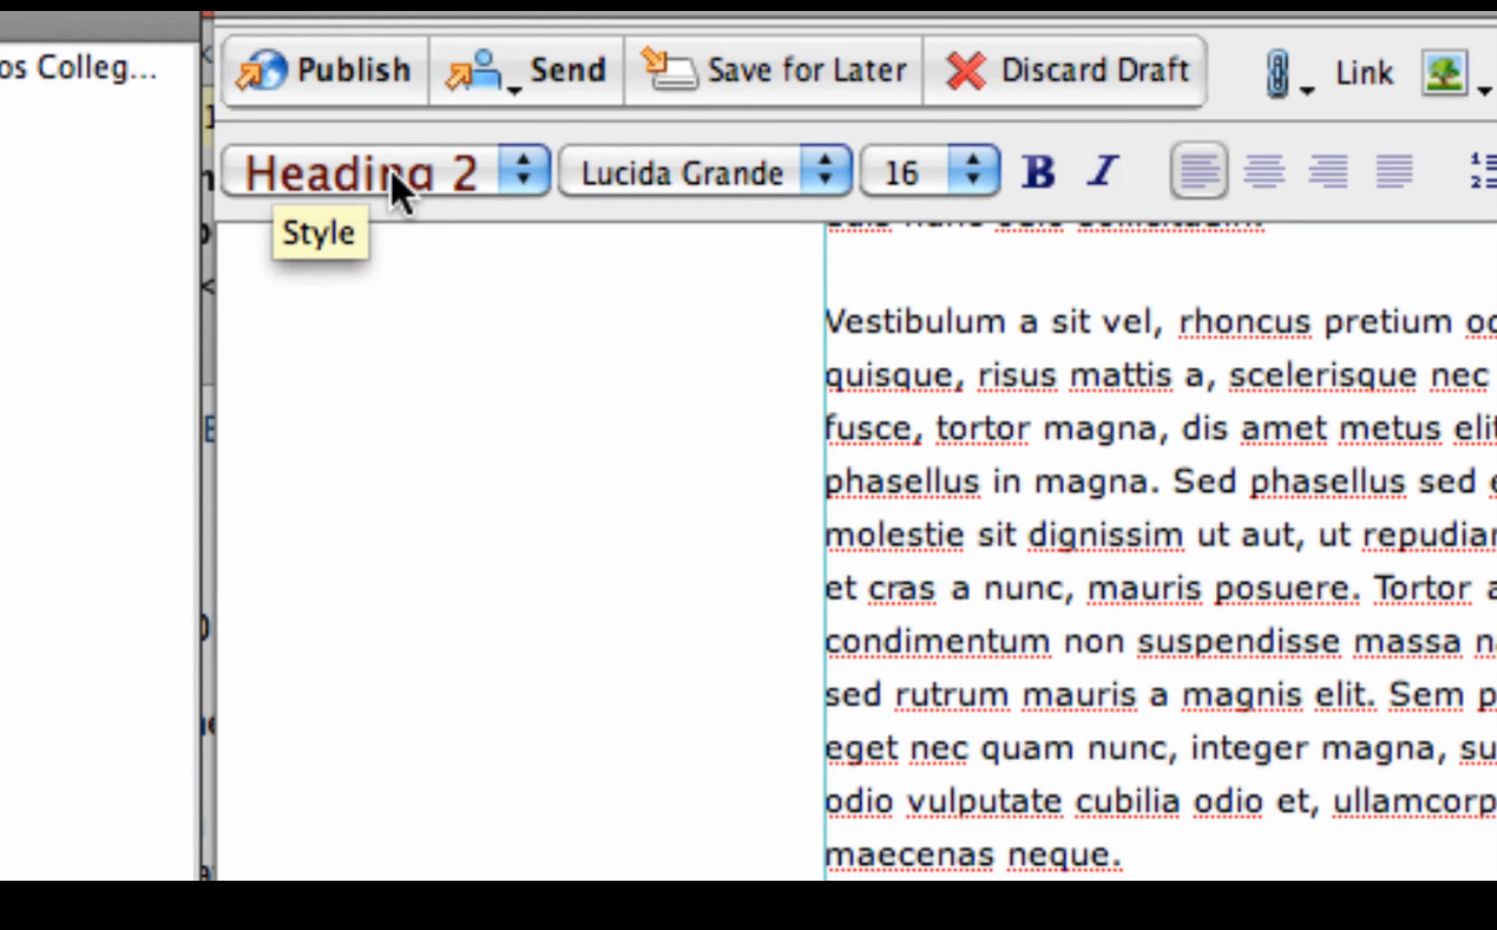
{"action": "left_click", "coordinate": [390, 168]}
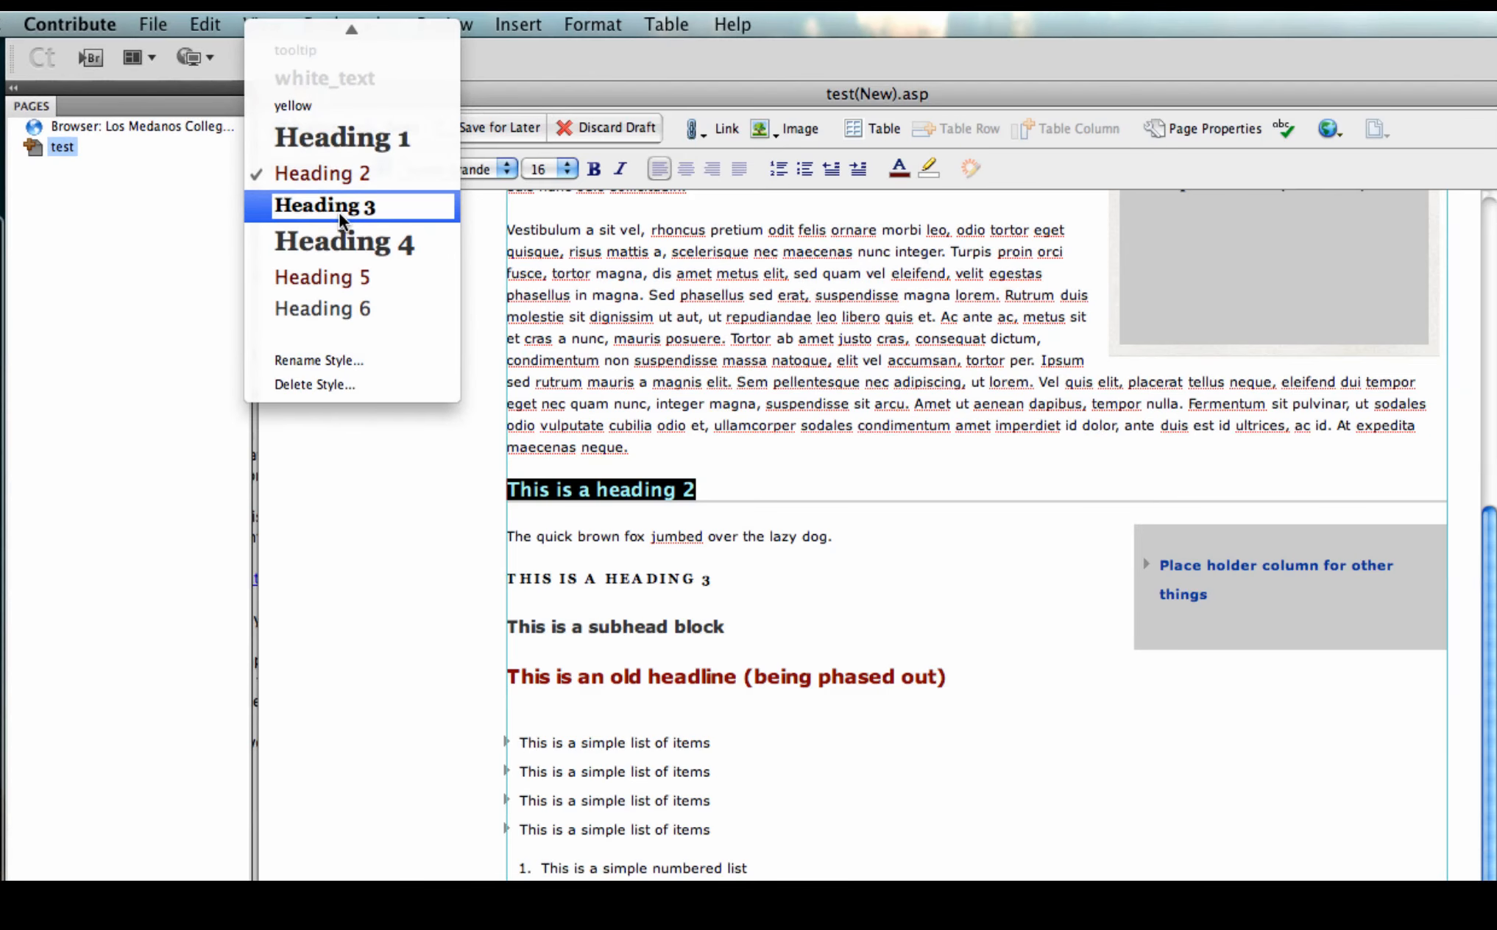
{"action": "left_click", "coordinate": [355, 178]}
{"action": "left_click", "coordinate": [630, 448]}
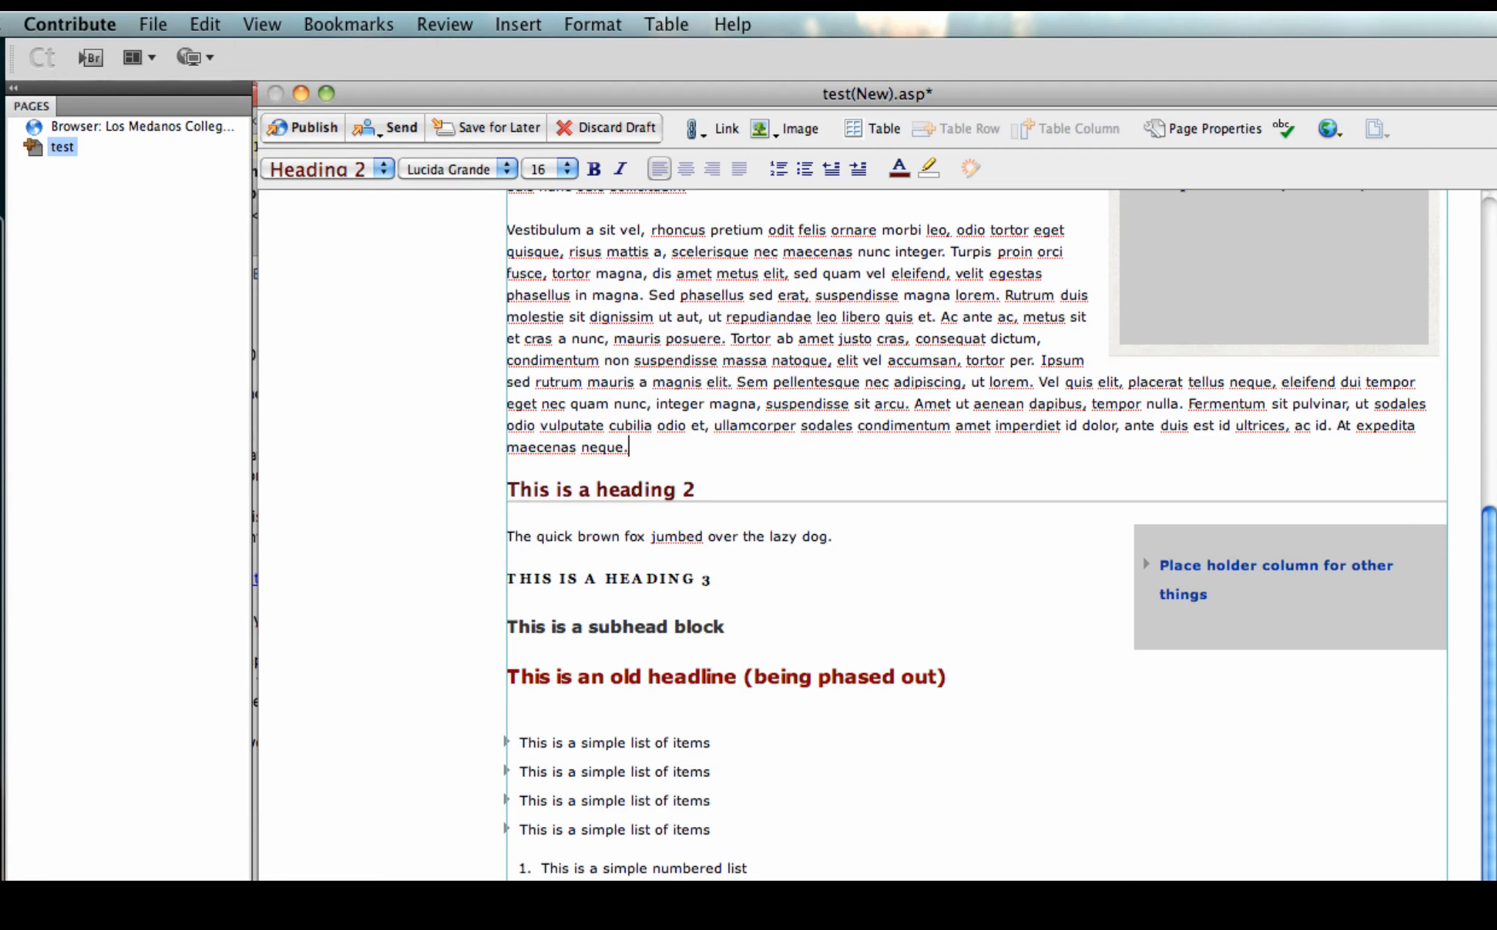
Step: Reset the whole "This is a subhead block" line to the Normal style
{"action": "left_click", "coordinate": [612, 579]}
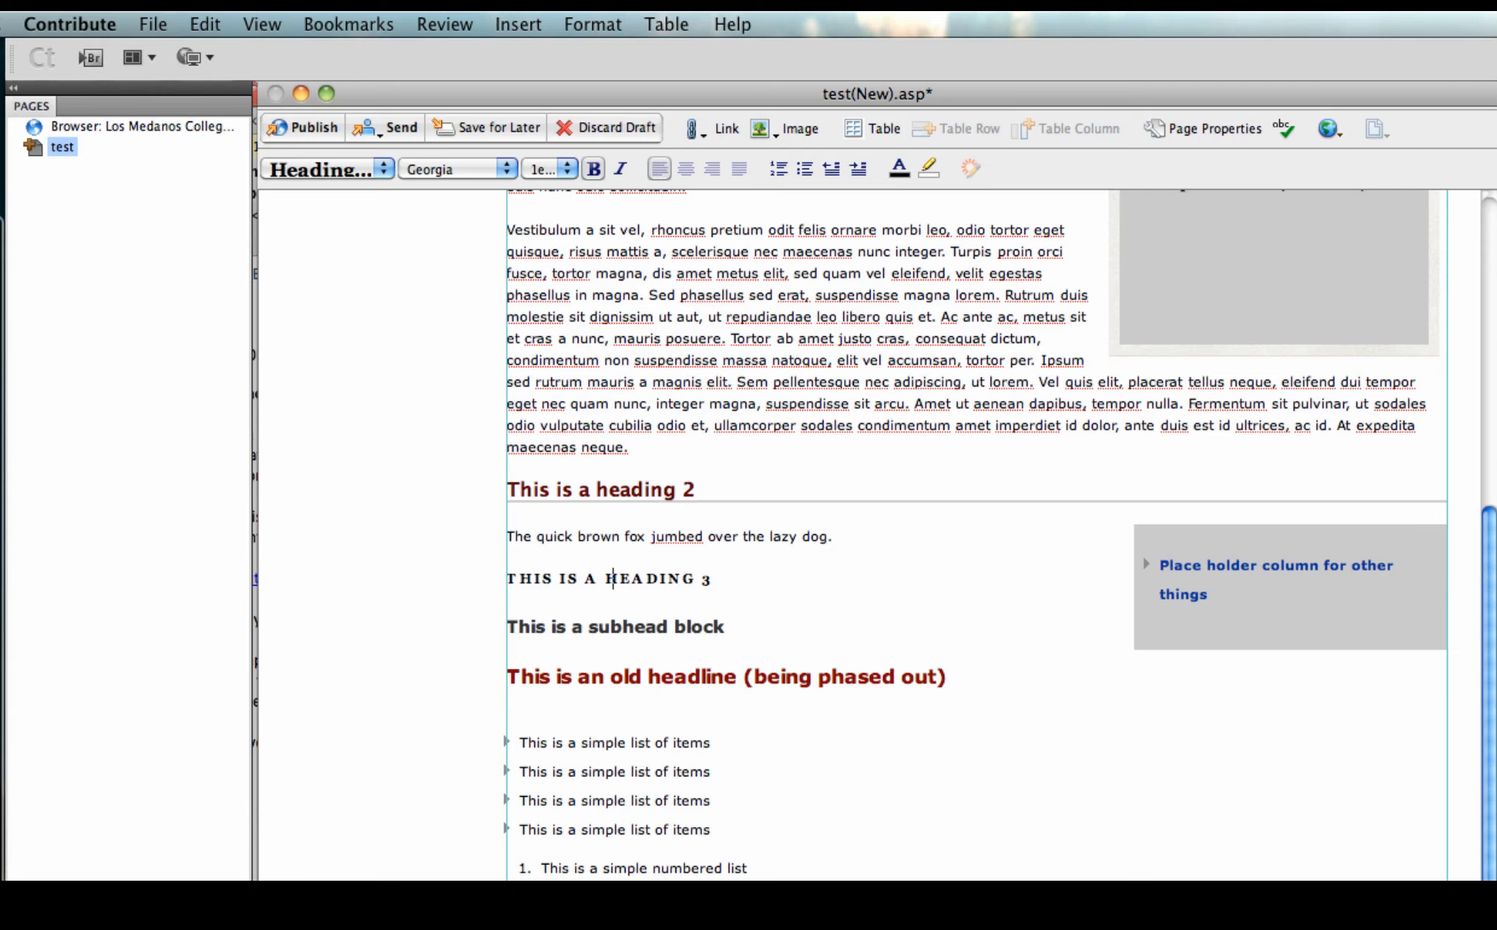
{"action": "double_click", "coordinate": [665, 627]}
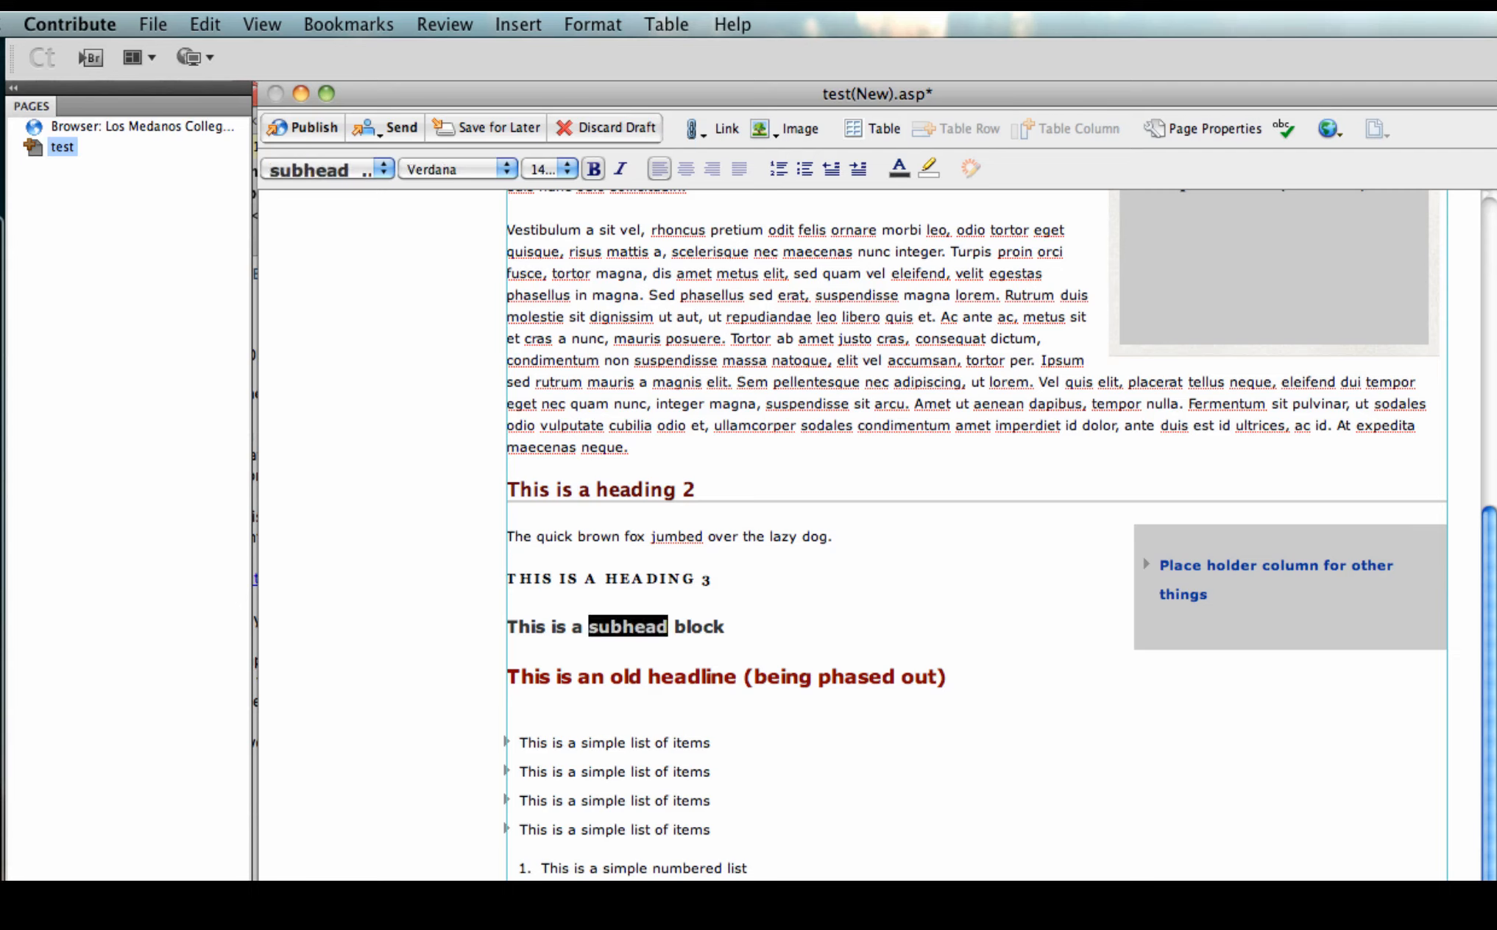
{"action": "left_click_drag", "start_coordinate": [725, 628], "coordinate": [506, 627]}
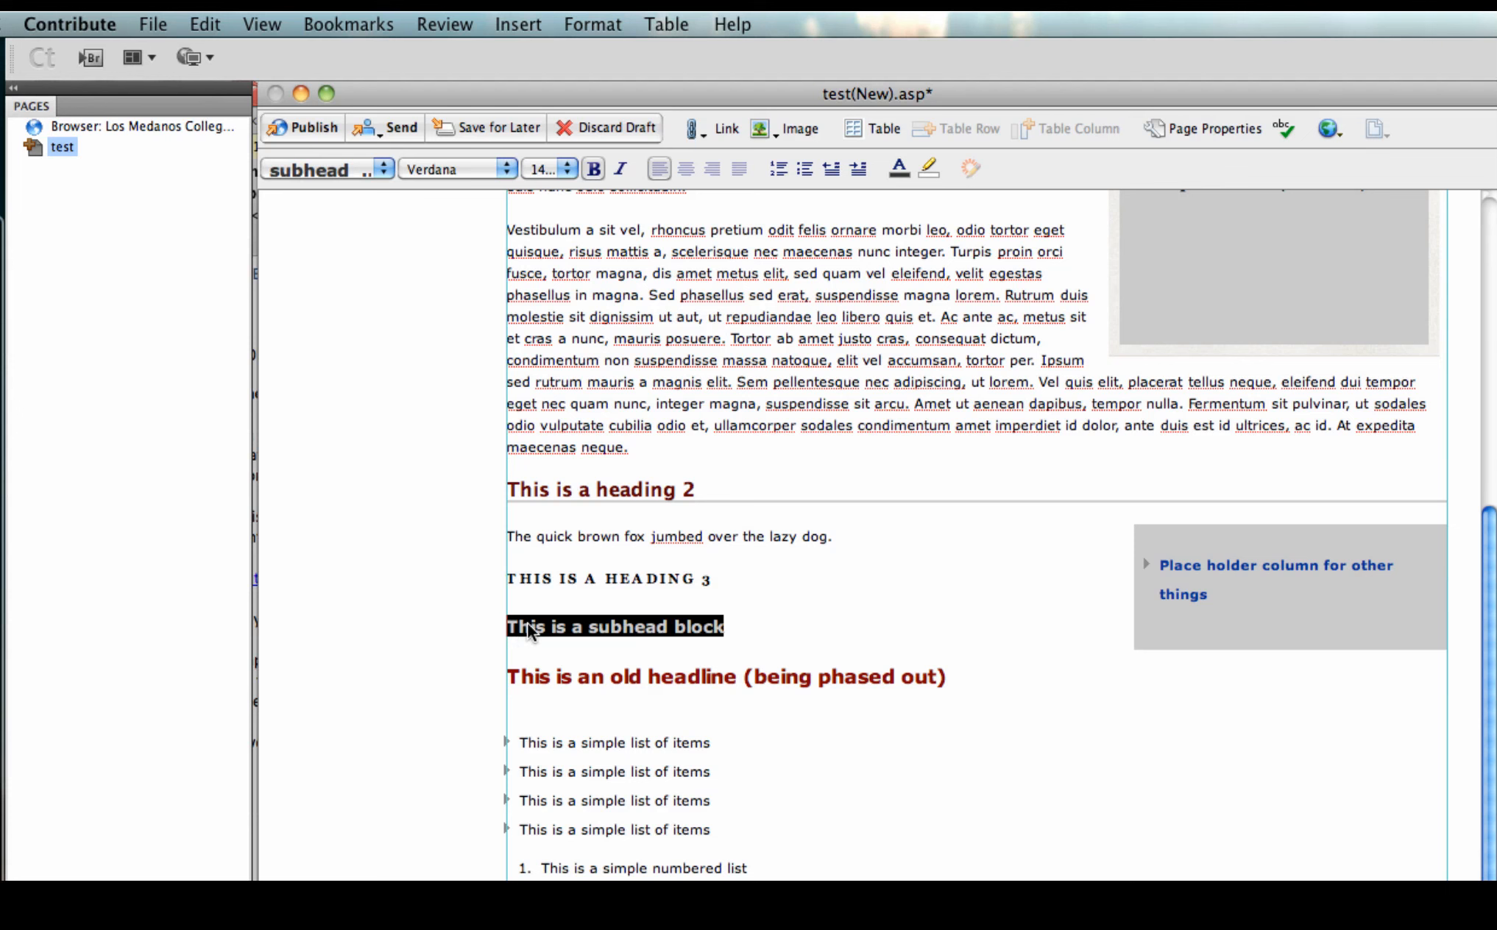
{"action": "scroll", "coordinate": [525, 624], "scroll_direction": "up", "scroll_amount": 1}
{"action": "left_click", "coordinate": [325, 171]}
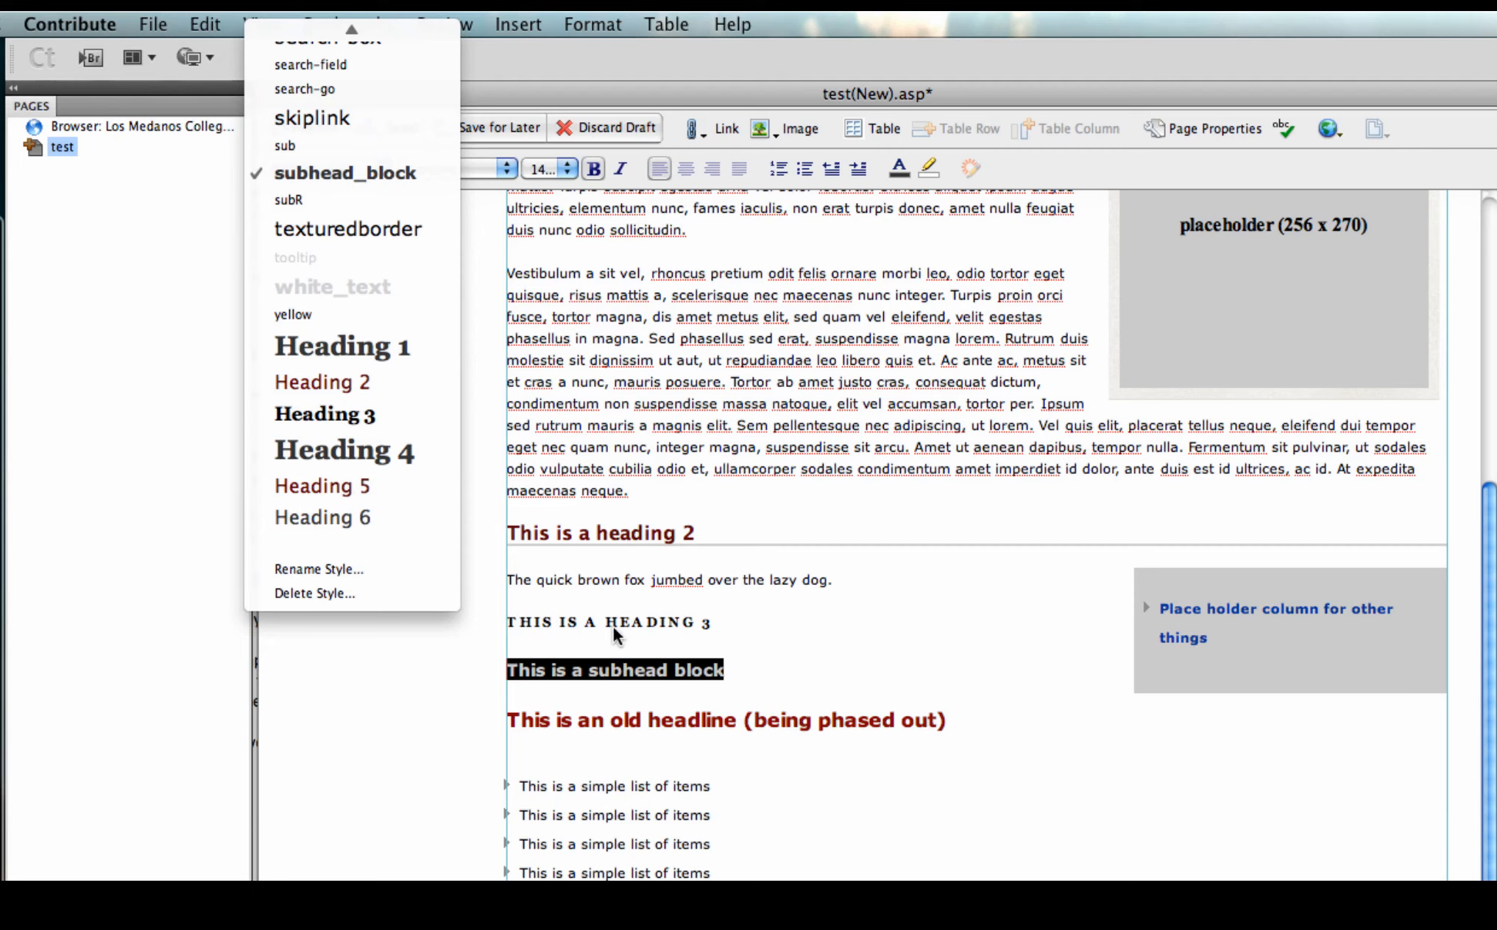
{"action": "mouse_move", "coordinate": [307, 13]}
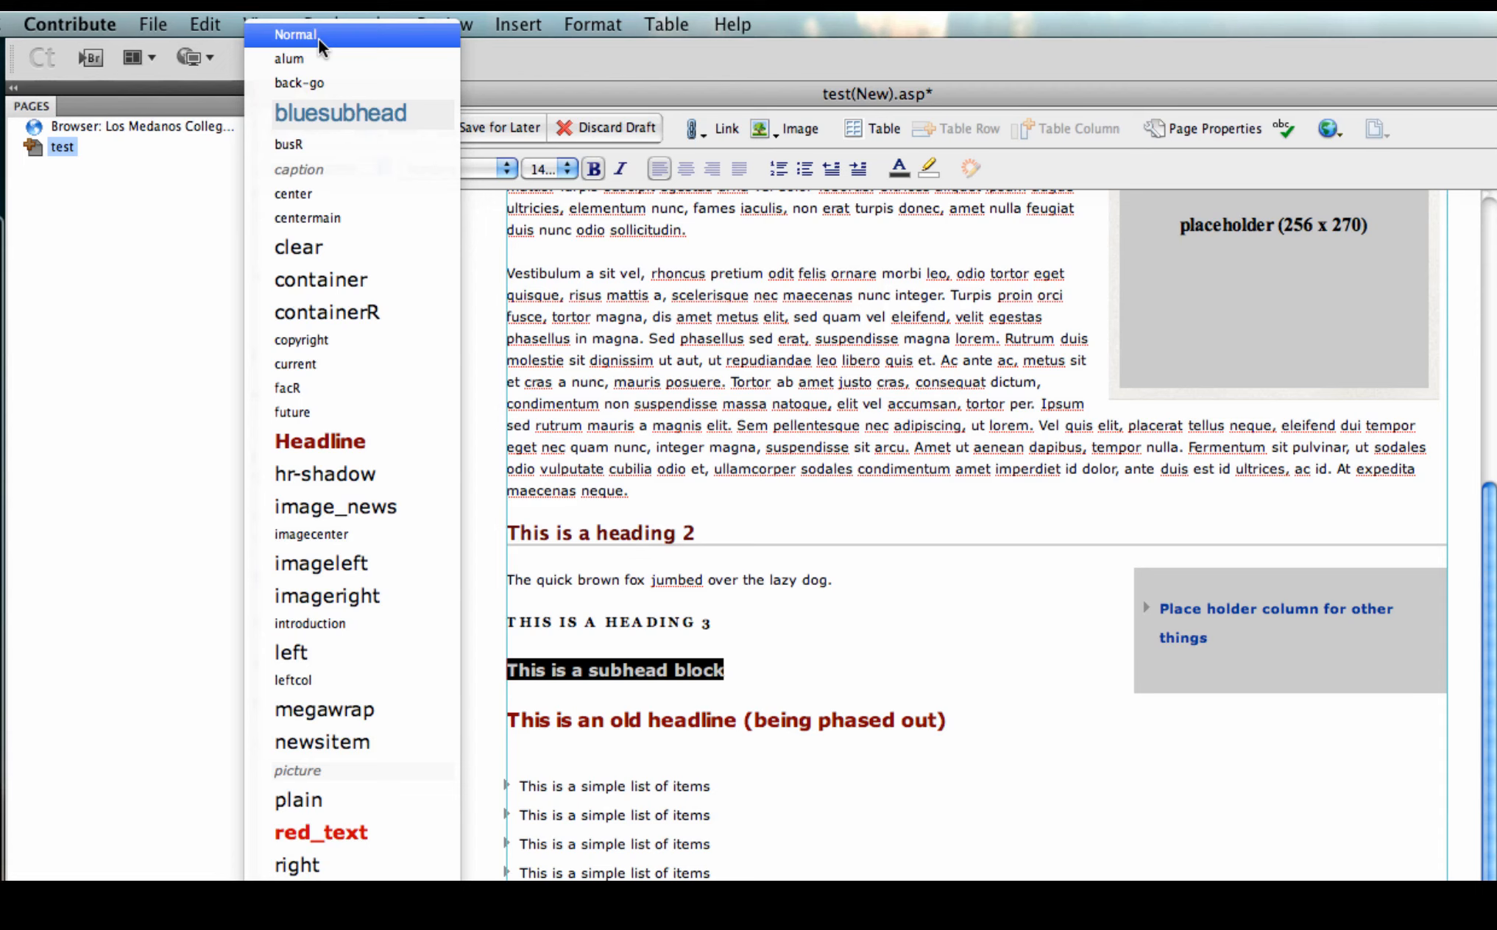
{"action": "left_click", "coordinate": [318, 38]}
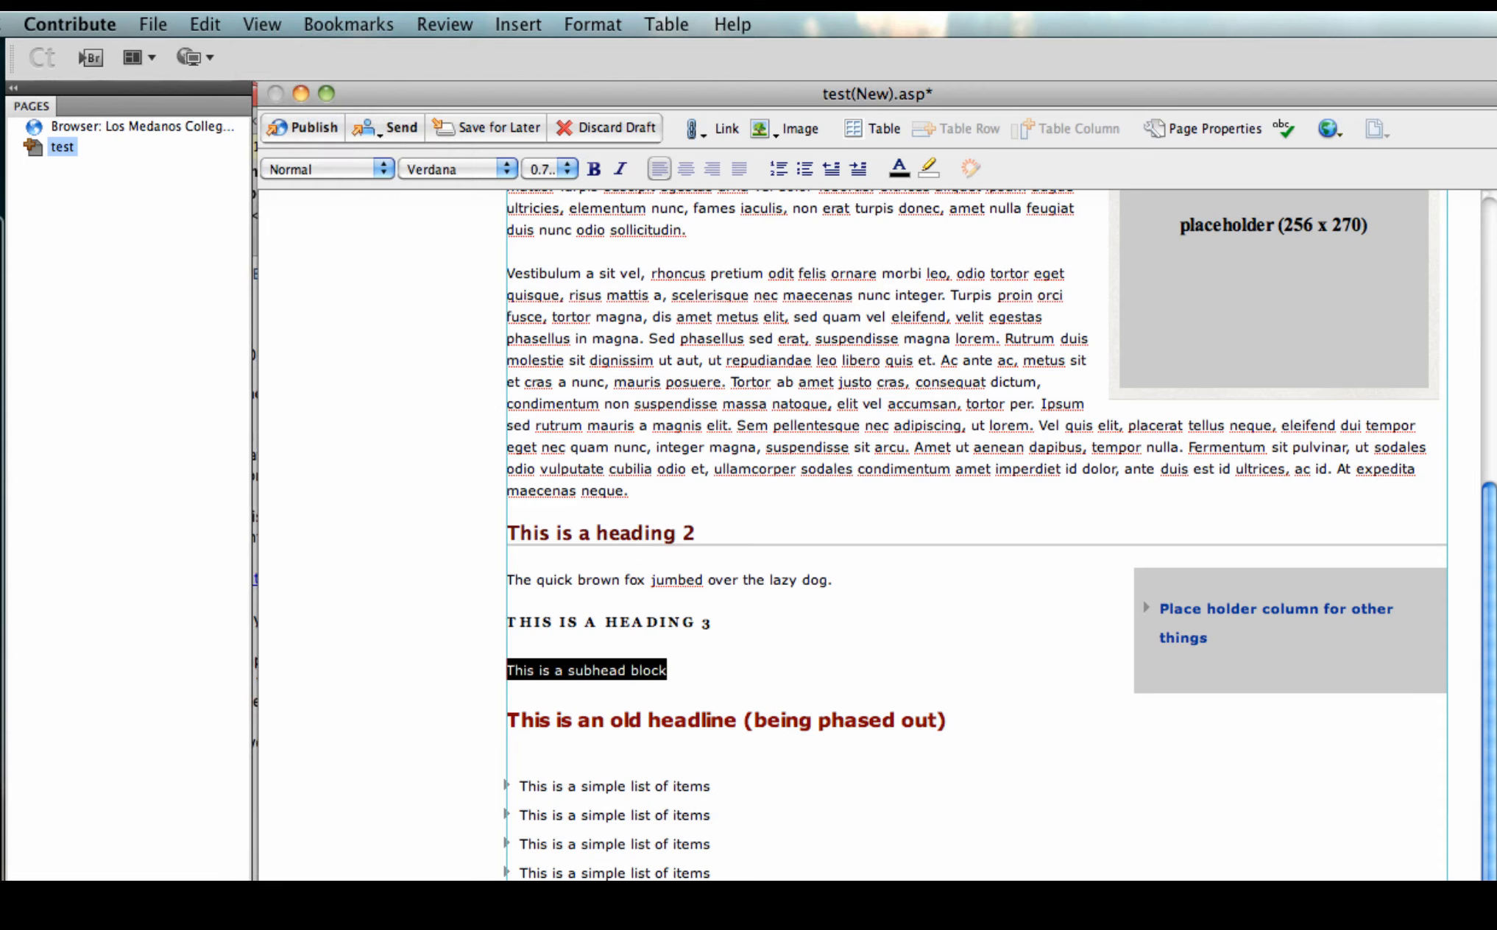
Step: Apply the Heading 2 style to the whole "This is a subhead block" line
{"action": "left_click", "coordinate": [507, 691]}
{"action": "double_click", "coordinate": [649, 670]}
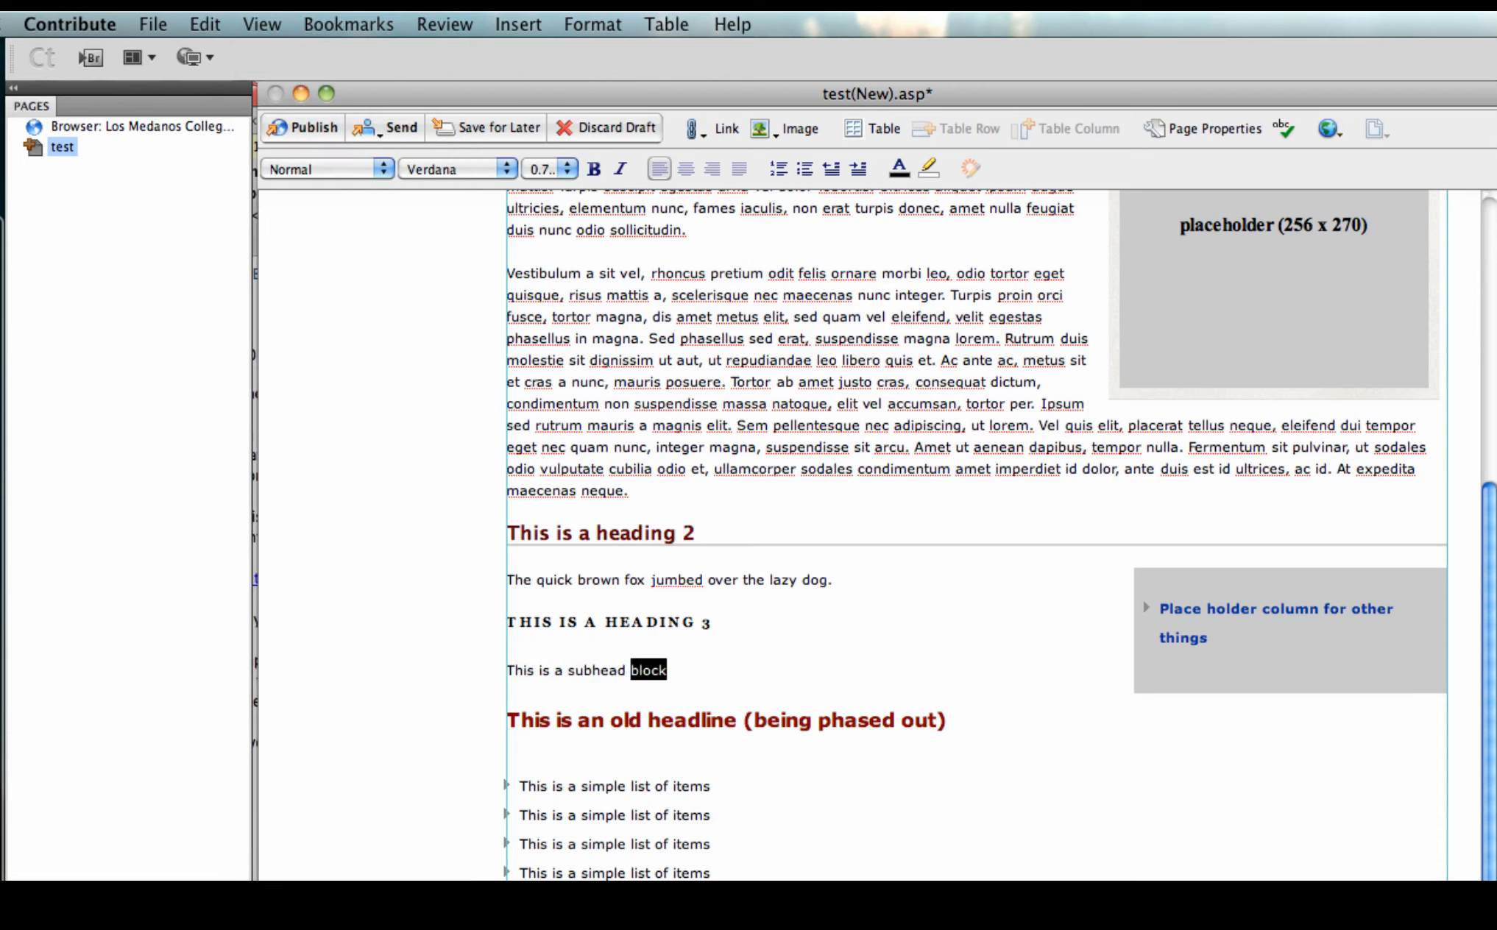
{"action": "double_click", "coordinate": [650, 671]}
{"action": "left_click", "coordinate": [669, 670]}
{"action": "left_click_drag", "start_coordinate": [668, 671], "coordinate": [507, 670]}
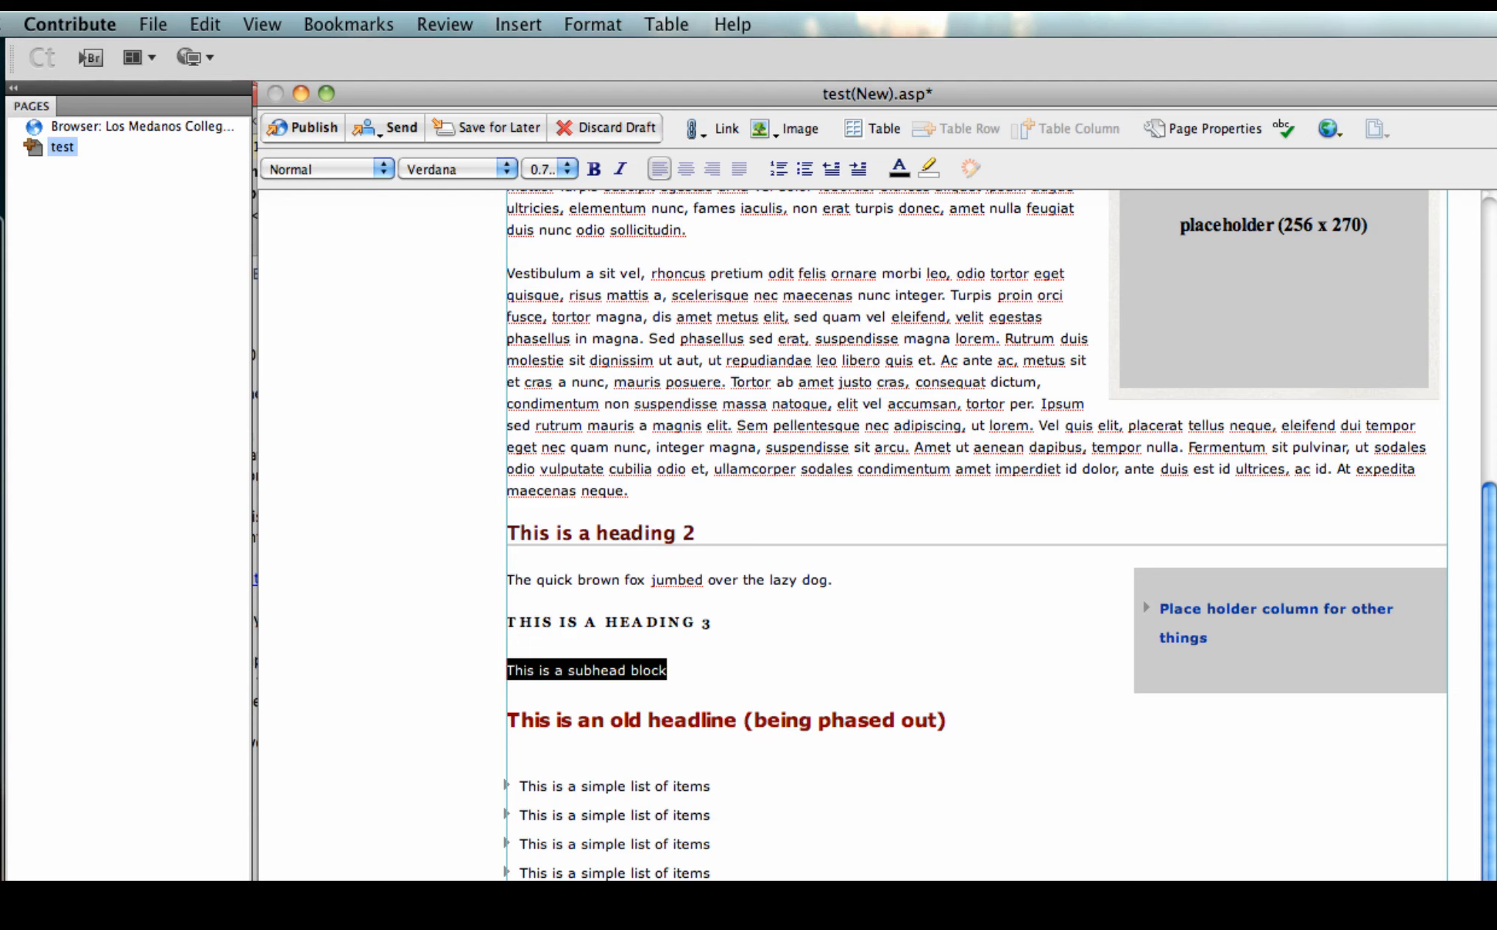
{"action": "left_click", "coordinate": [523, 672]}
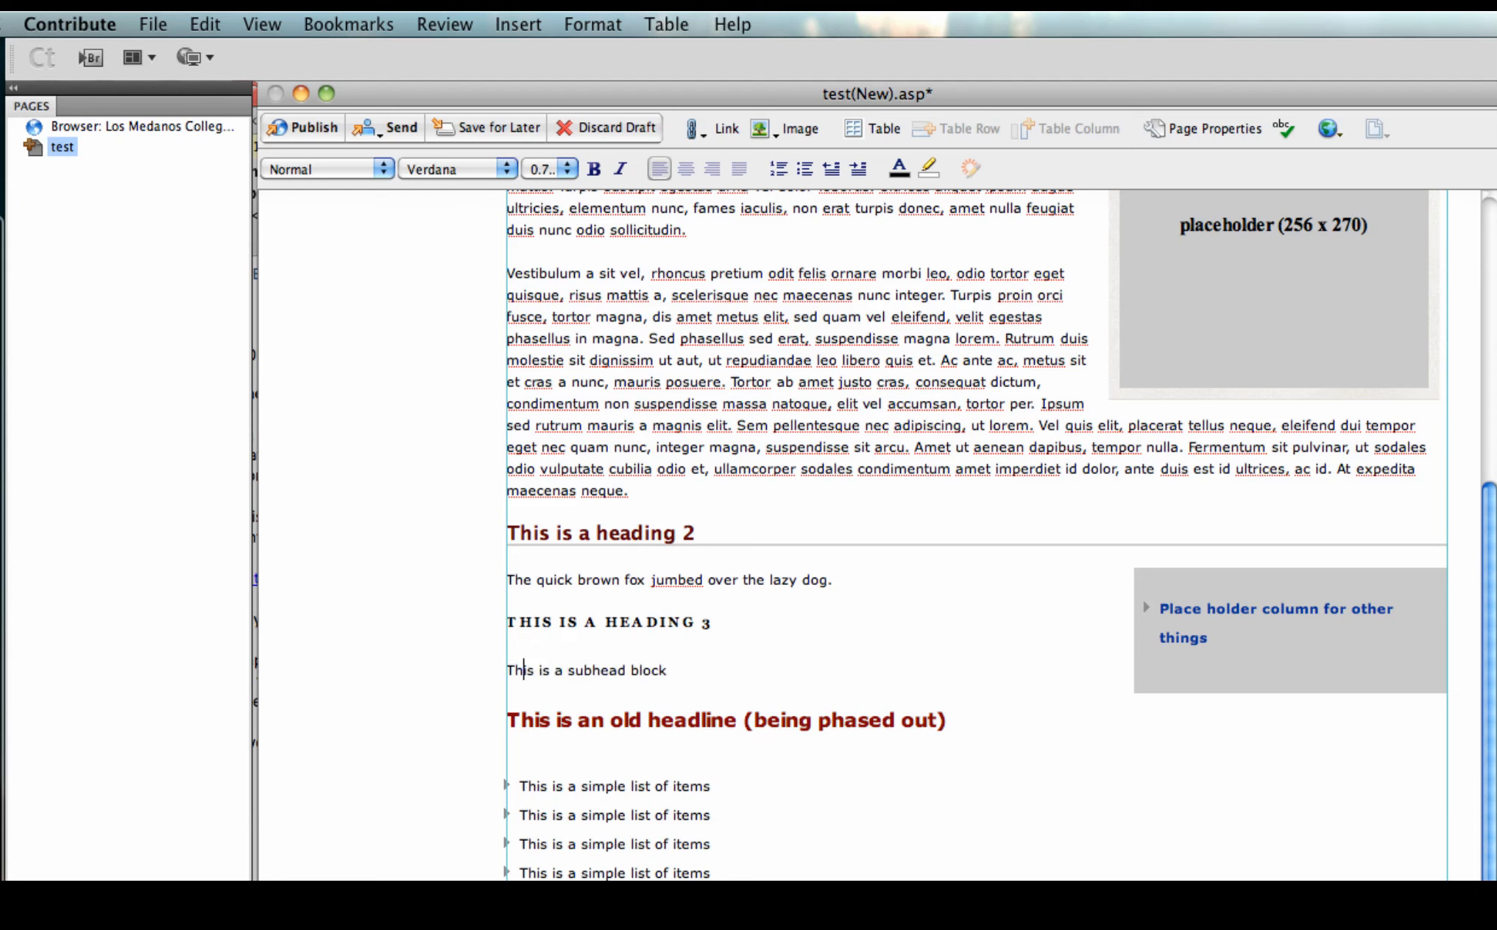
{"action": "key", "text": "super+a"}
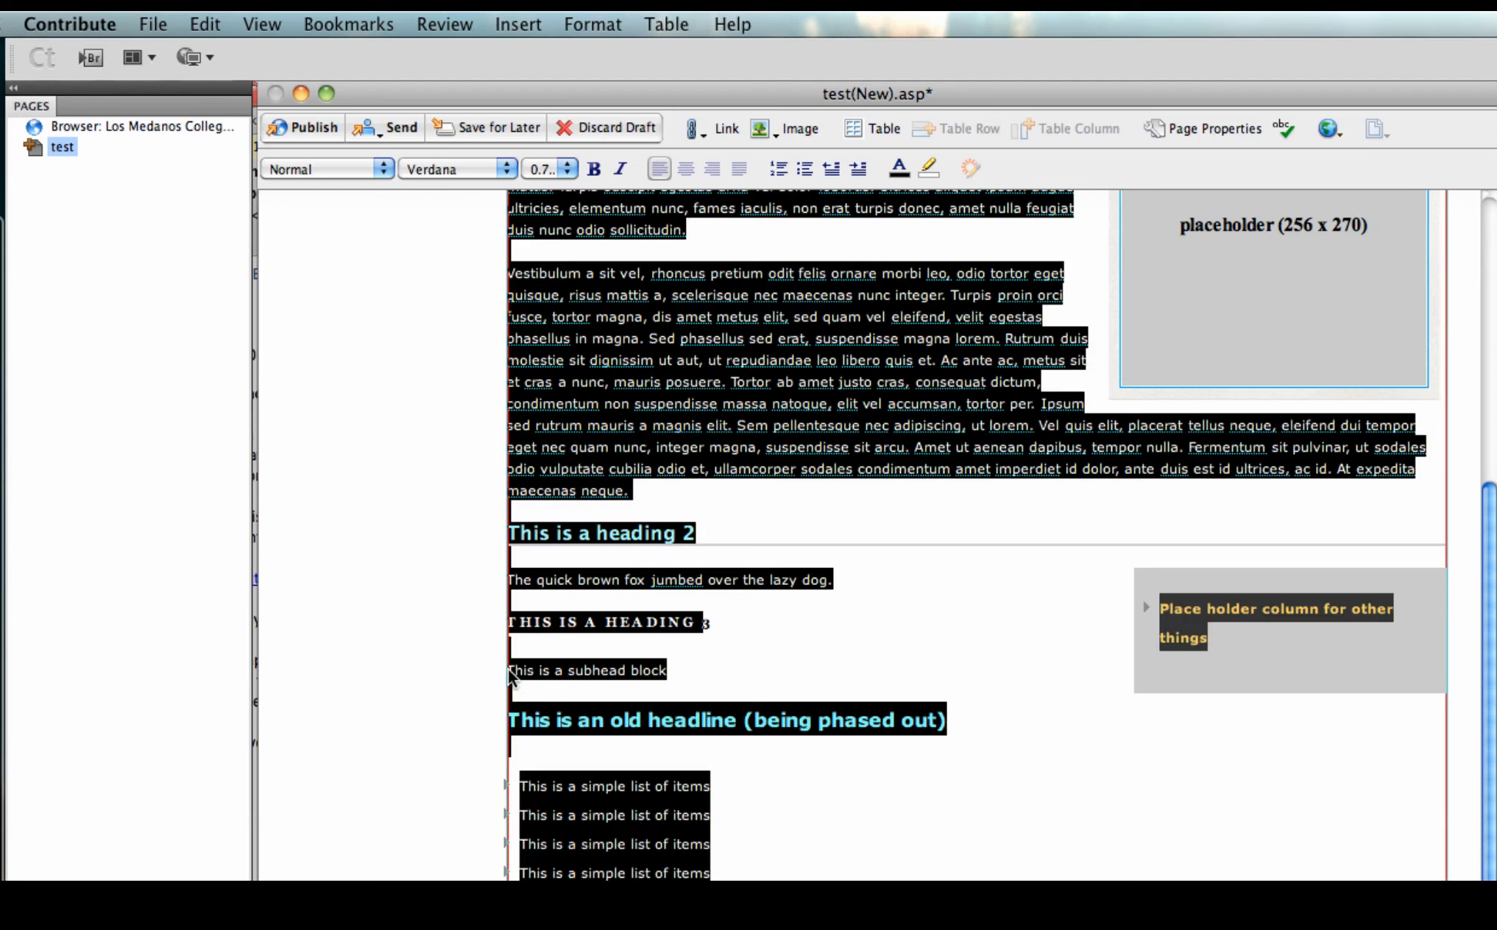
{"action": "left_click", "coordinate": [515, 670]}
{"action": "left_click", "coordinate": [667, 670]}
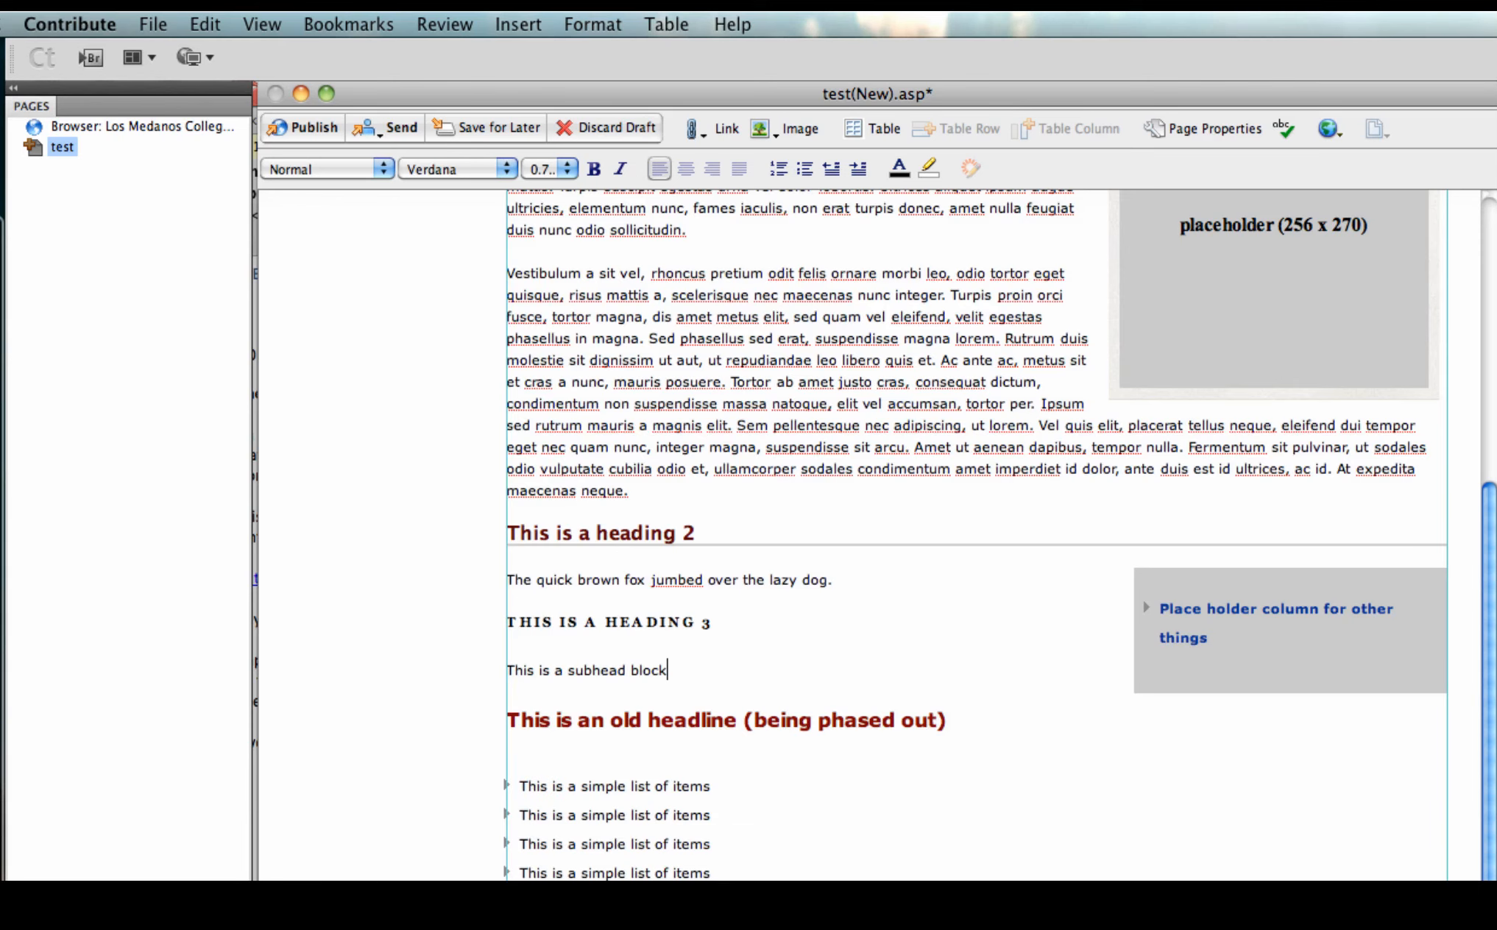
{"action": "left_click_drag", "start_coordinate": [667, 670], "coordinate": [506, 671]}
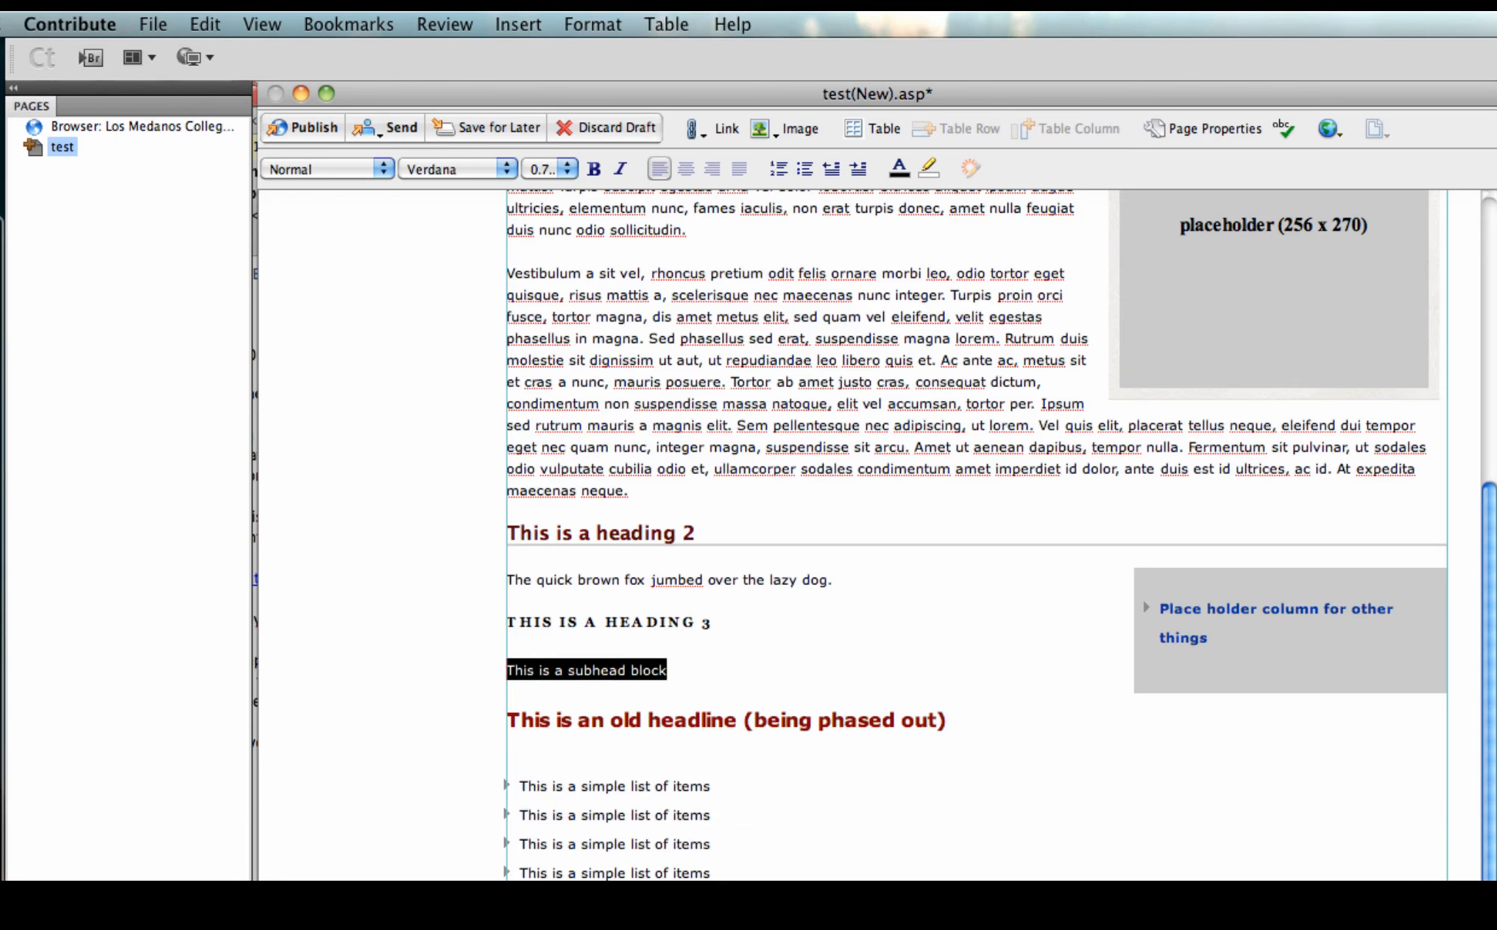
{"action": "left_click", "coordinate": [323, 160]}
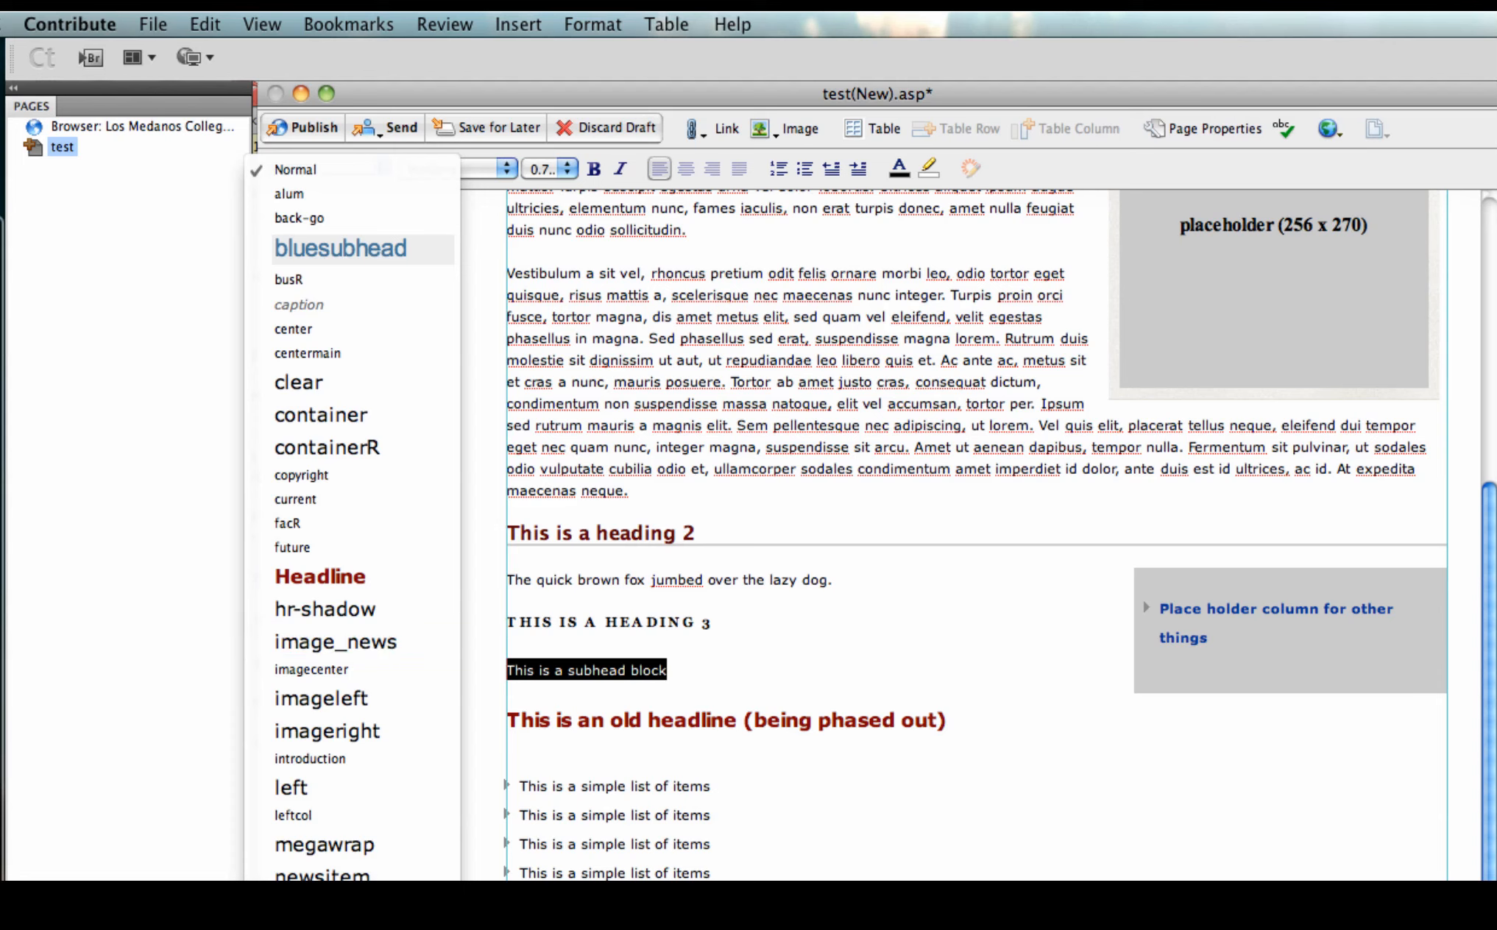
{"action": "left_click", "coordinate": [340, 248]}
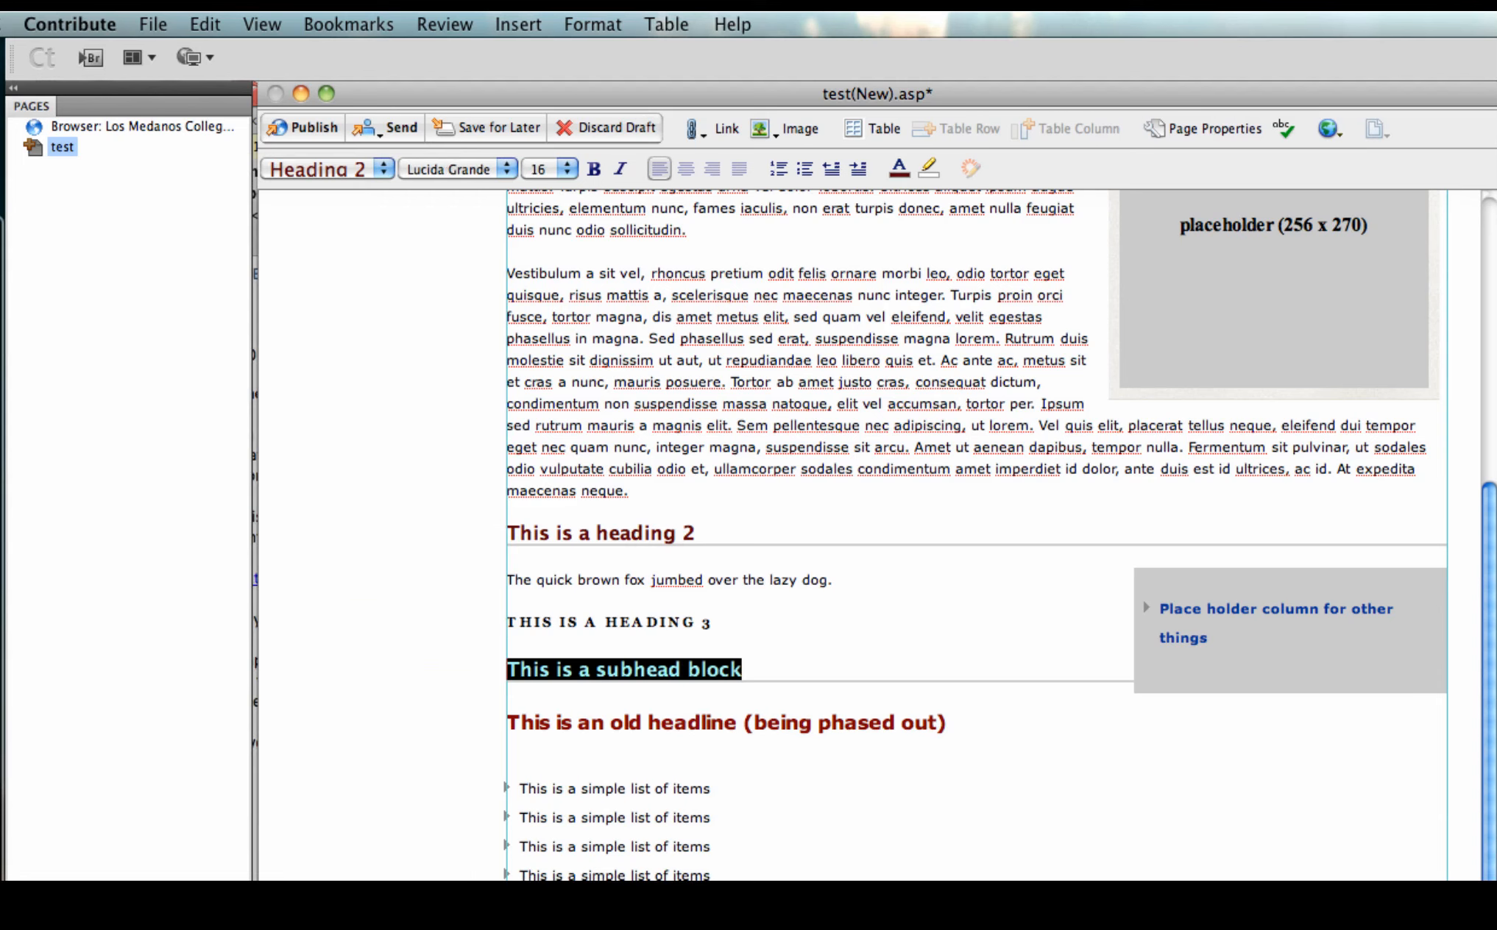
Step: Reset the whole "This is an old headline (being phased out)" line to the Normal style
{"action": "left_click", "coordinate": [812, 721]}
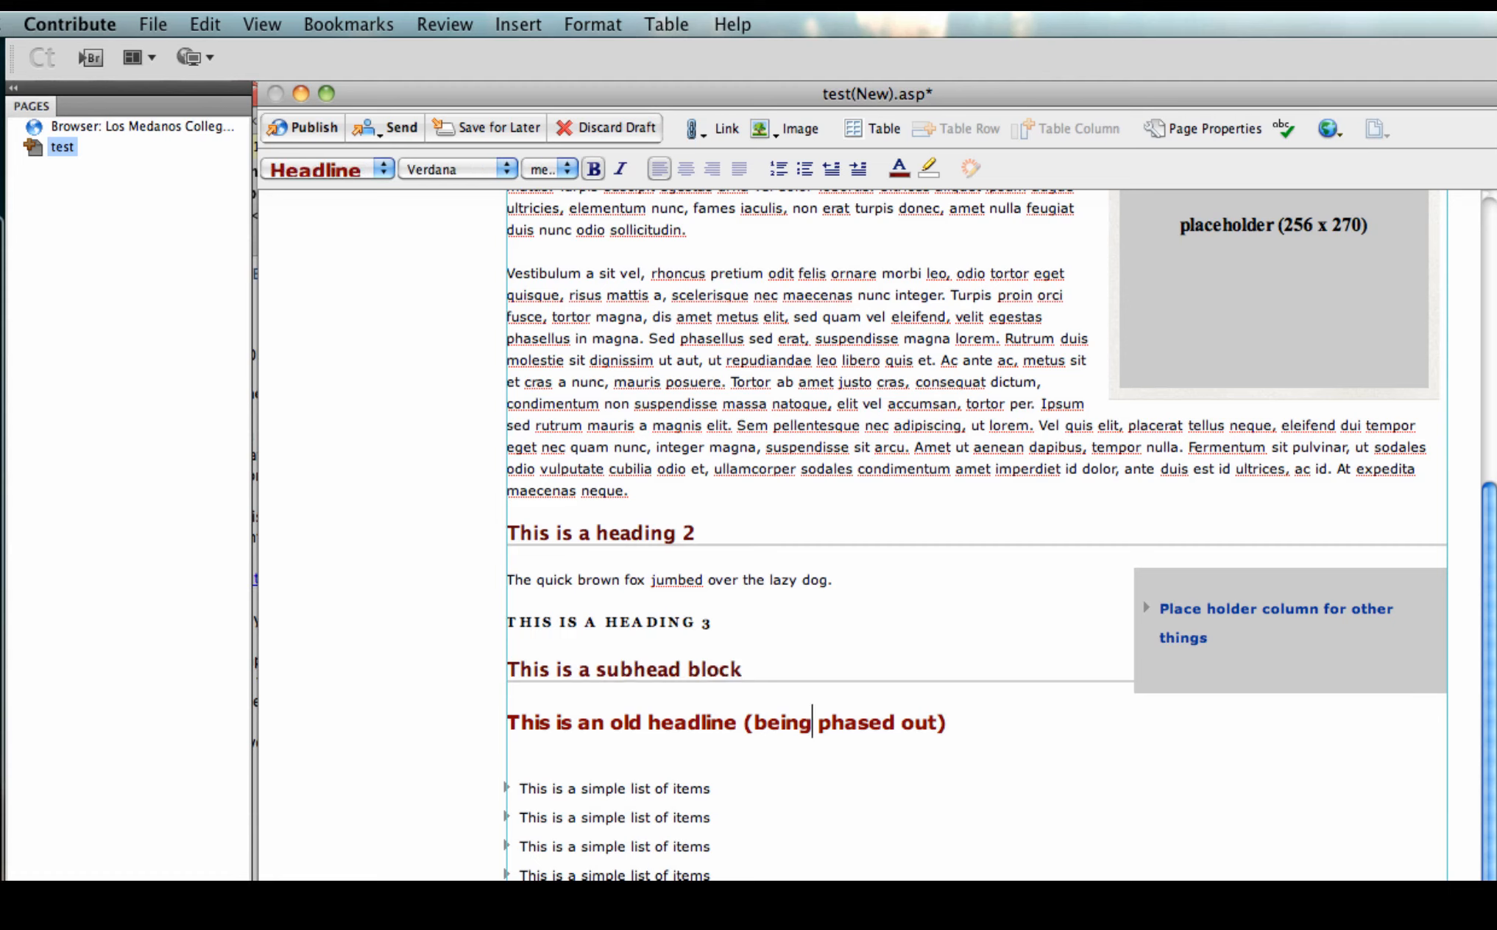
{"action": "double_click", "coordinate": [651, 722]}
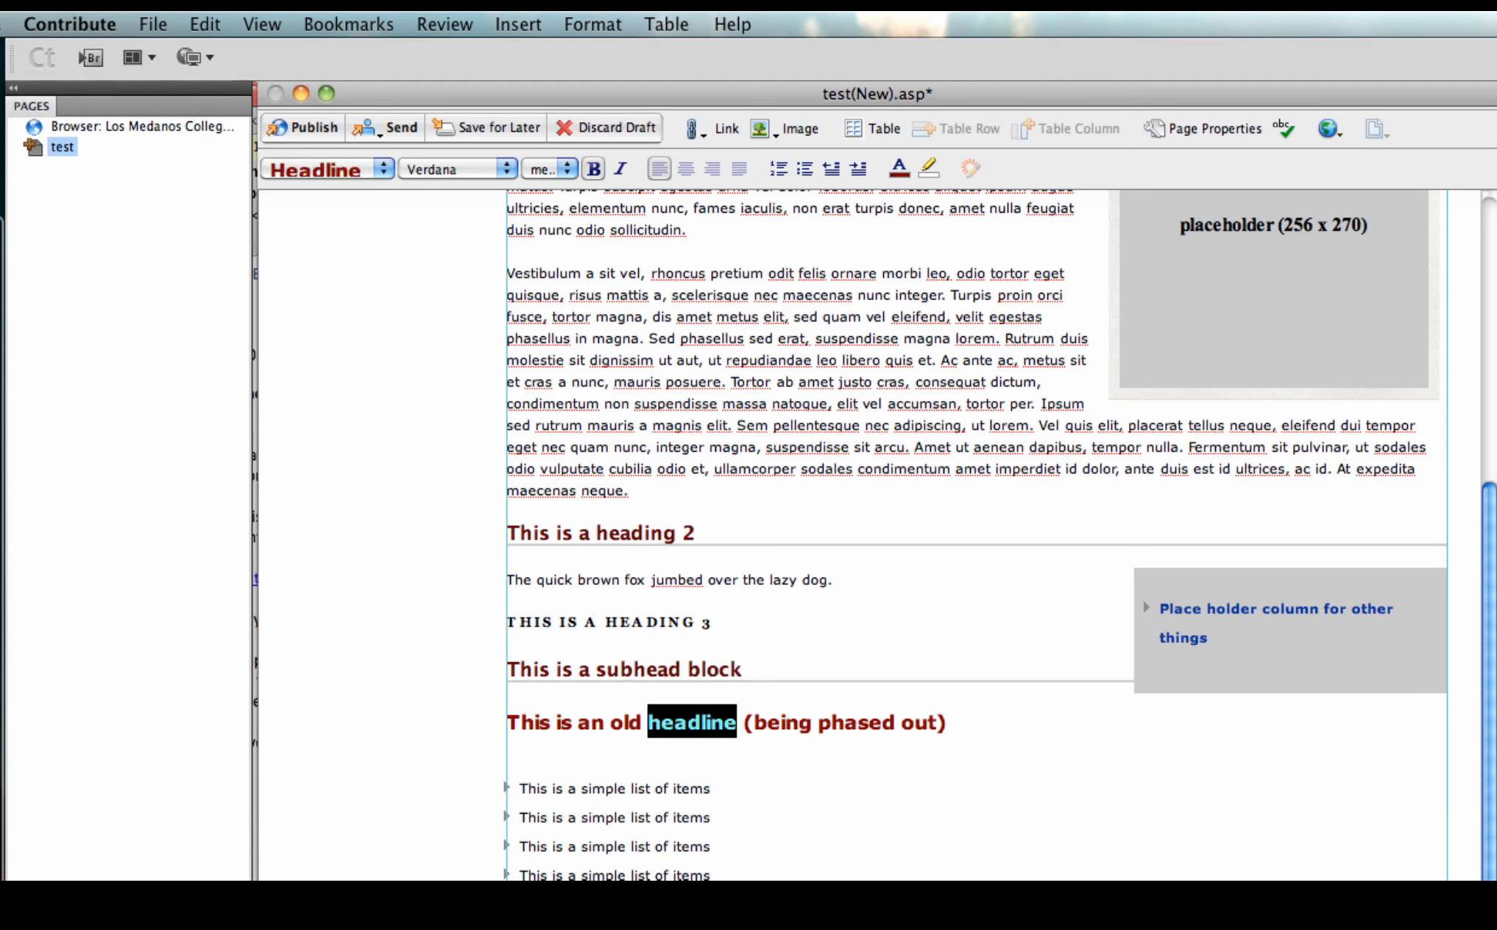
{"action": "left_click_drag", "start_coordinate": [947, 723], "coordinate": [507, 723]}
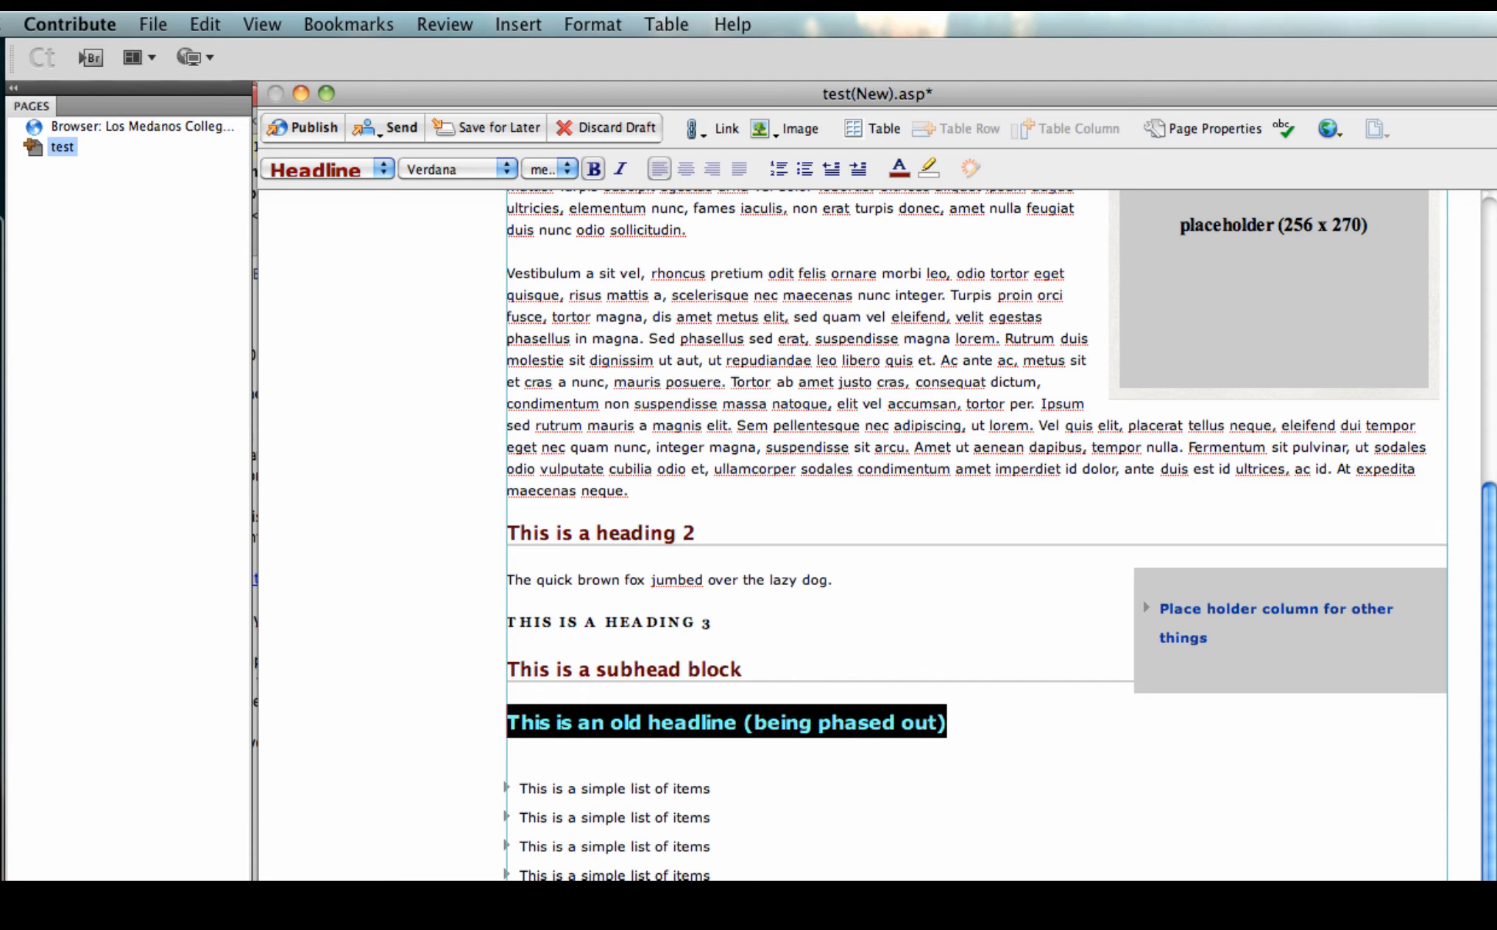
{"action": "left_click", "coordinate": [329, 168]}
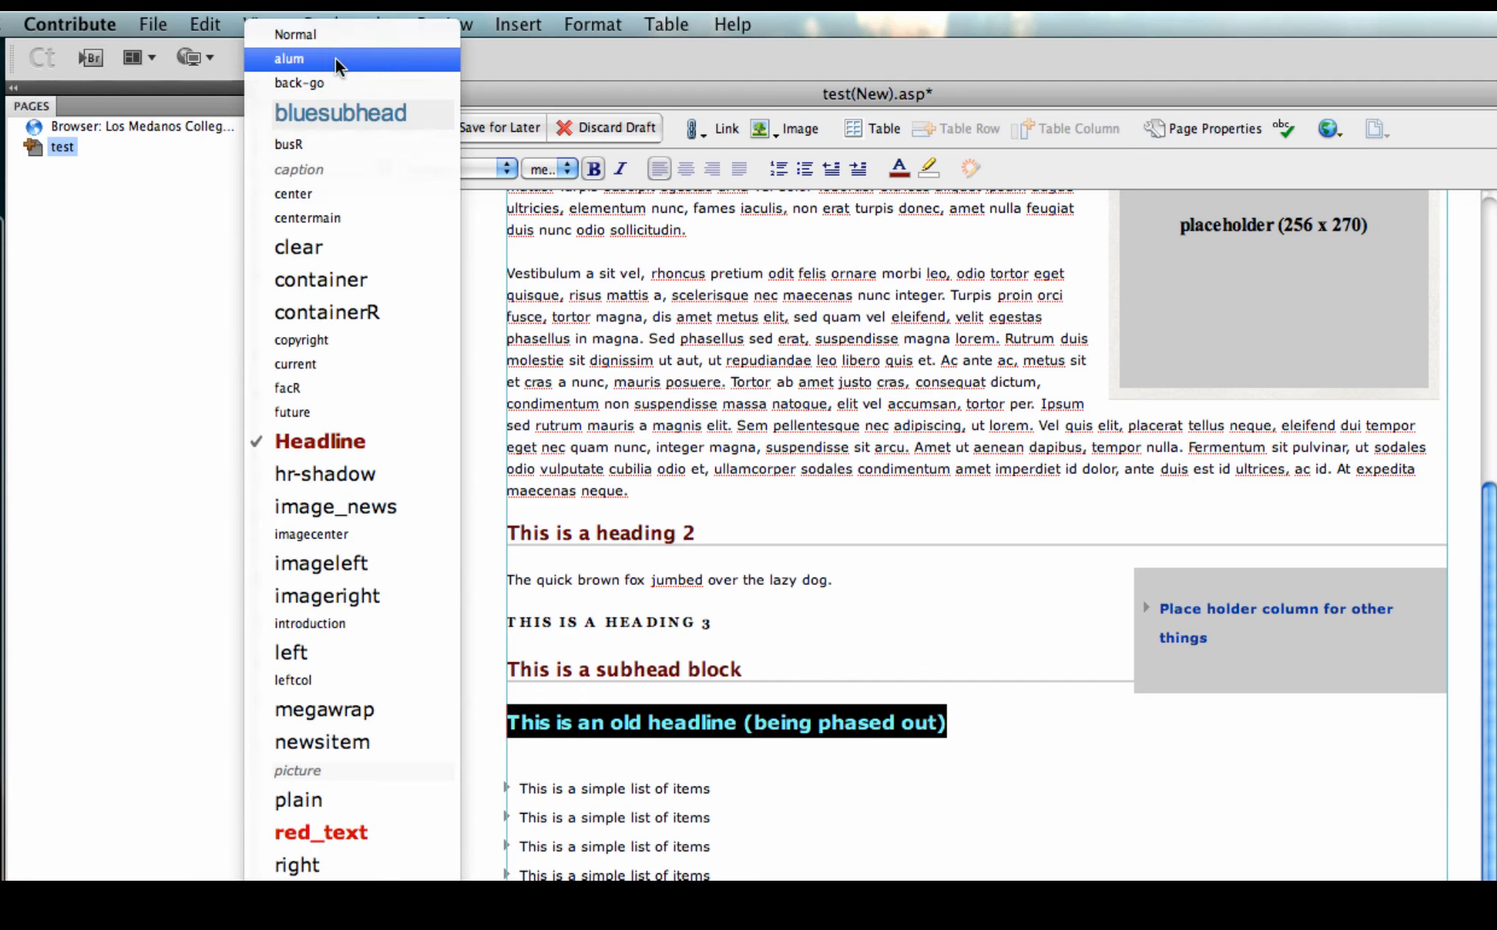
{"action": "left_click", "coordinate": [320, 40]}
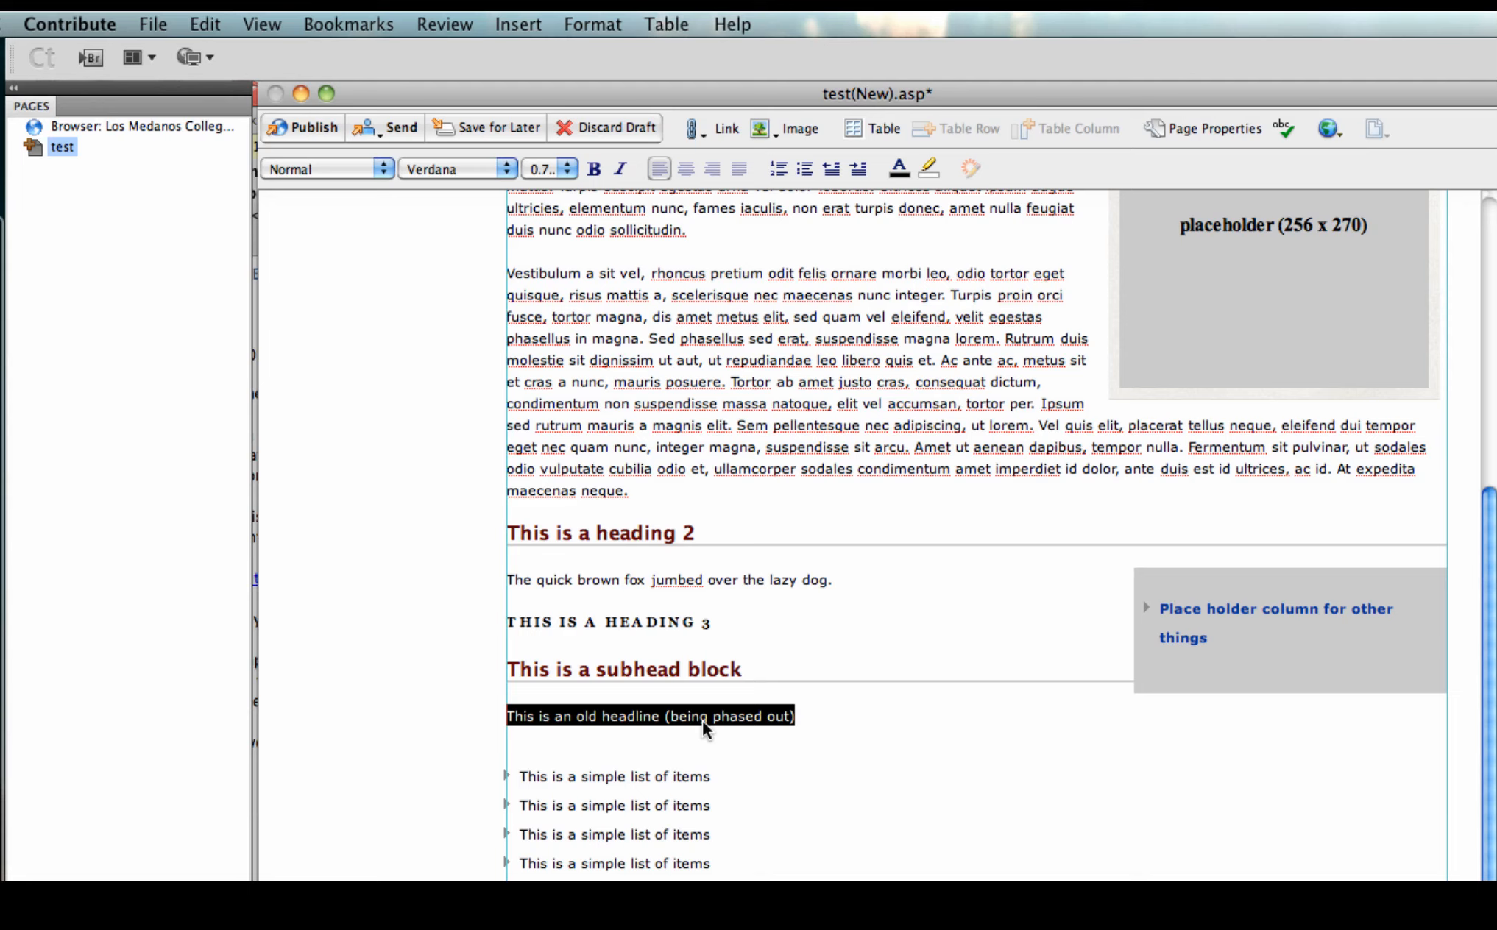
Step: Apply the Heading 3 style to the whole "This is an old headline (being phased out)" line
{"action": "left_click", "coordinate": [297, 167]}
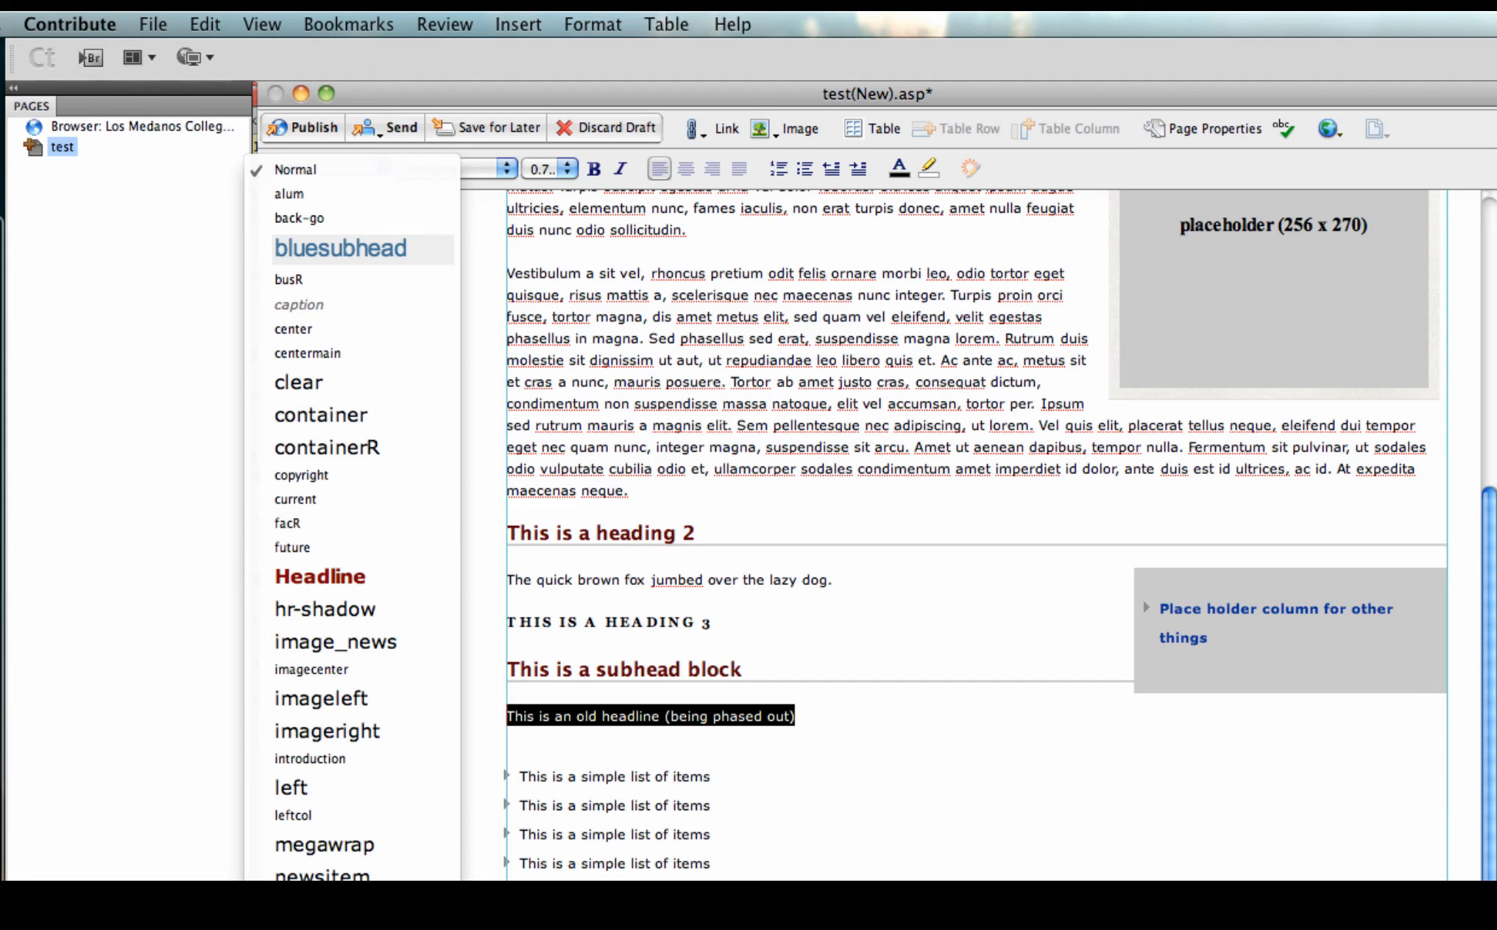
{"action": "left_click", "coordinate": [324, 879]}
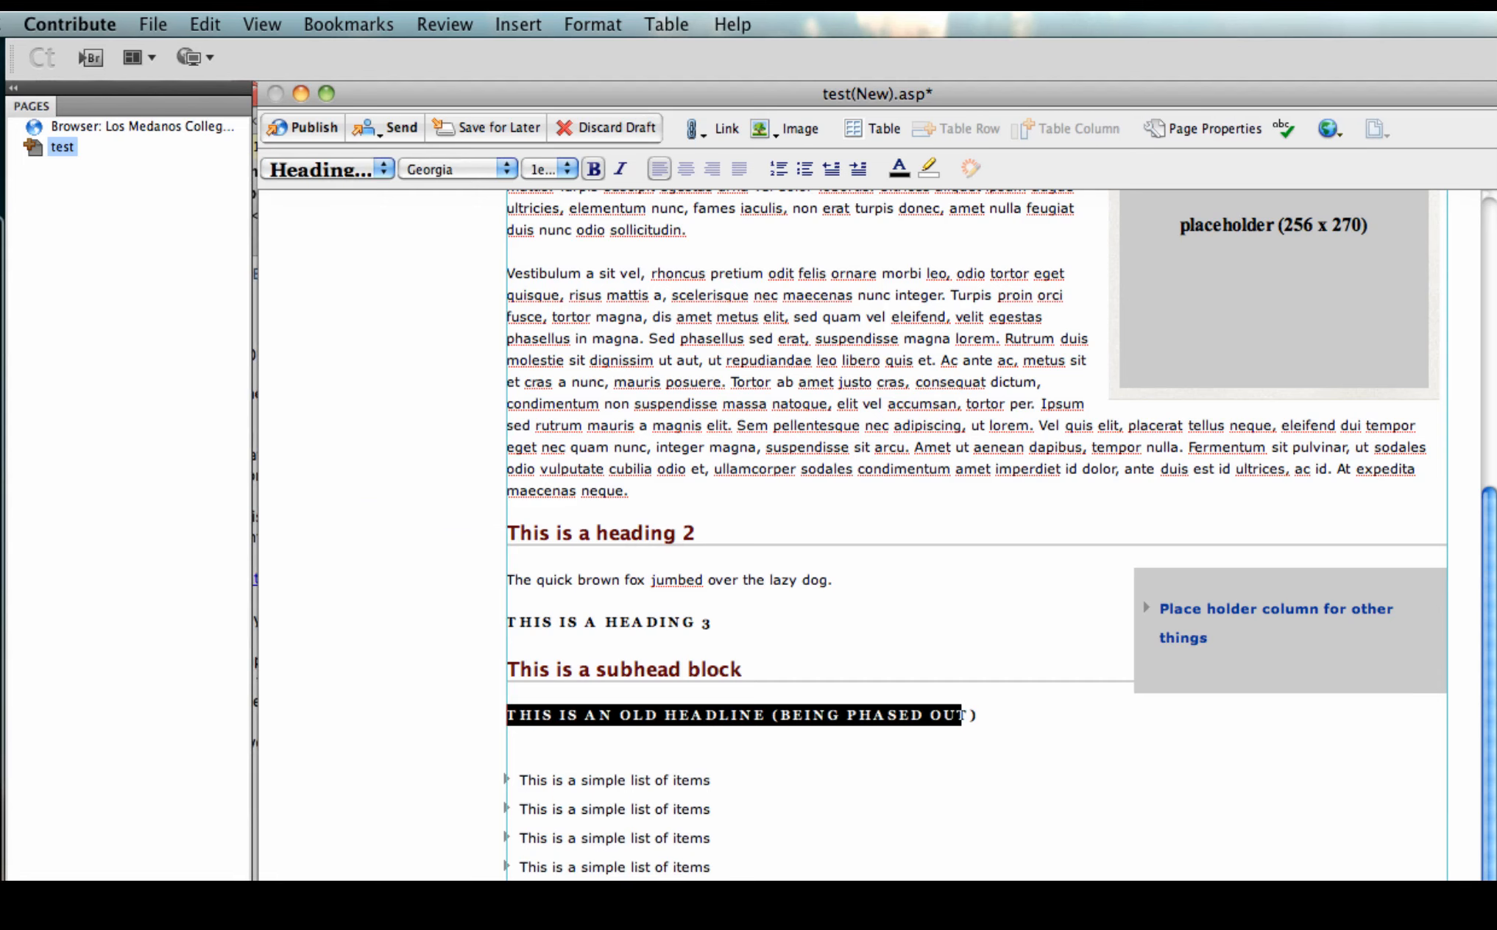
{"action": "left_click", "coordinate": [711, 809]}
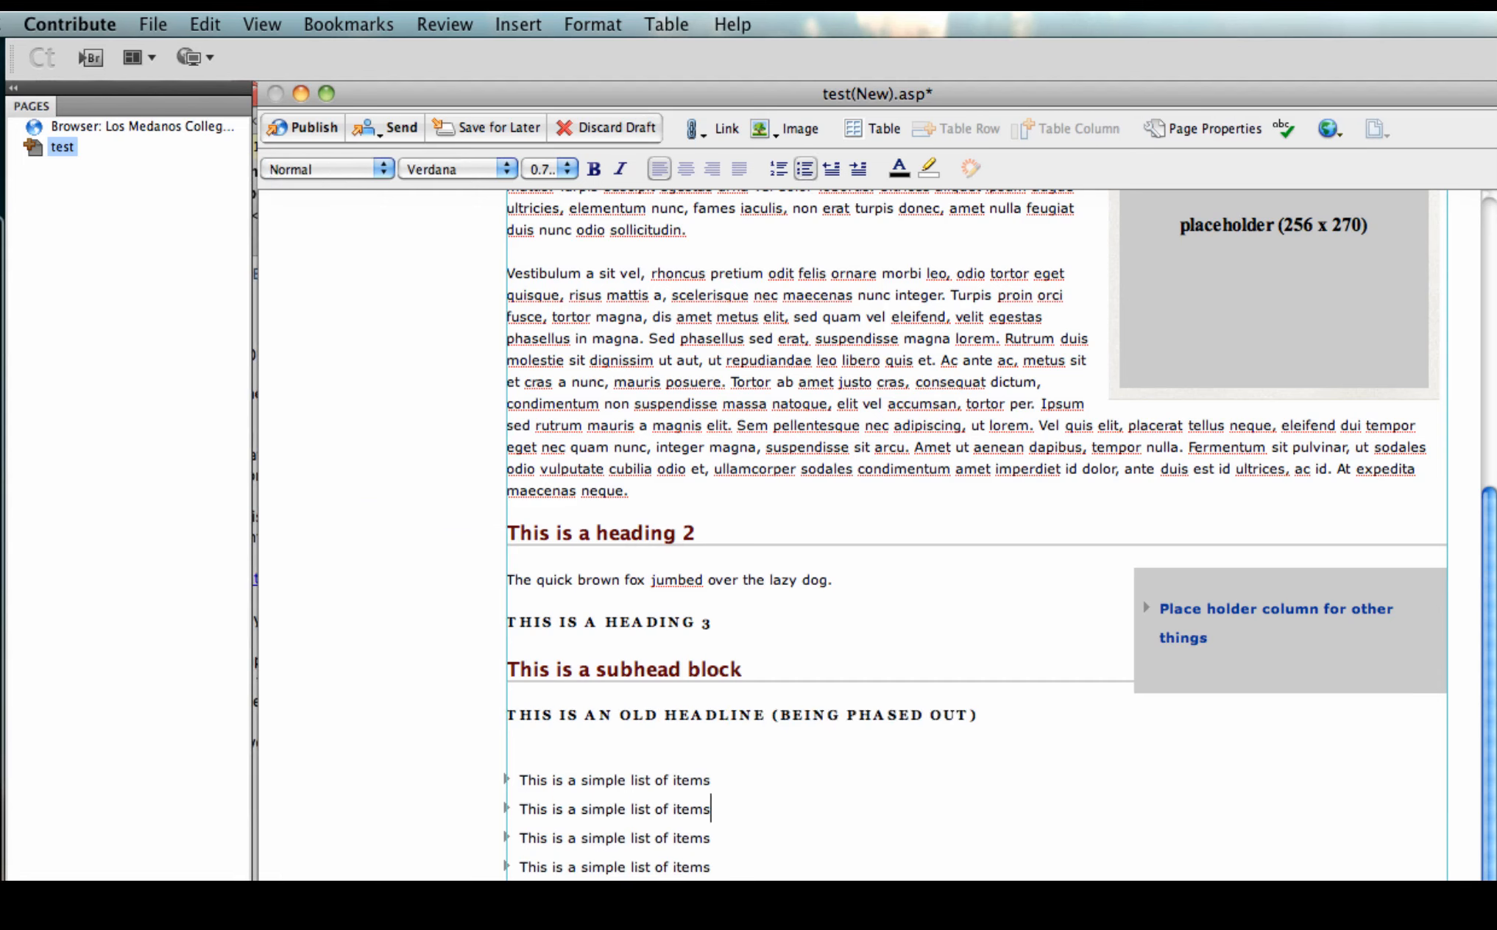
Step: Split the first main content paragraph after "This is just filler text." so that sentence stands on its own line
{"action": "scroll", "coordinate": [975, 534], "scroll_direction": "down", "scroll_amount": 1}
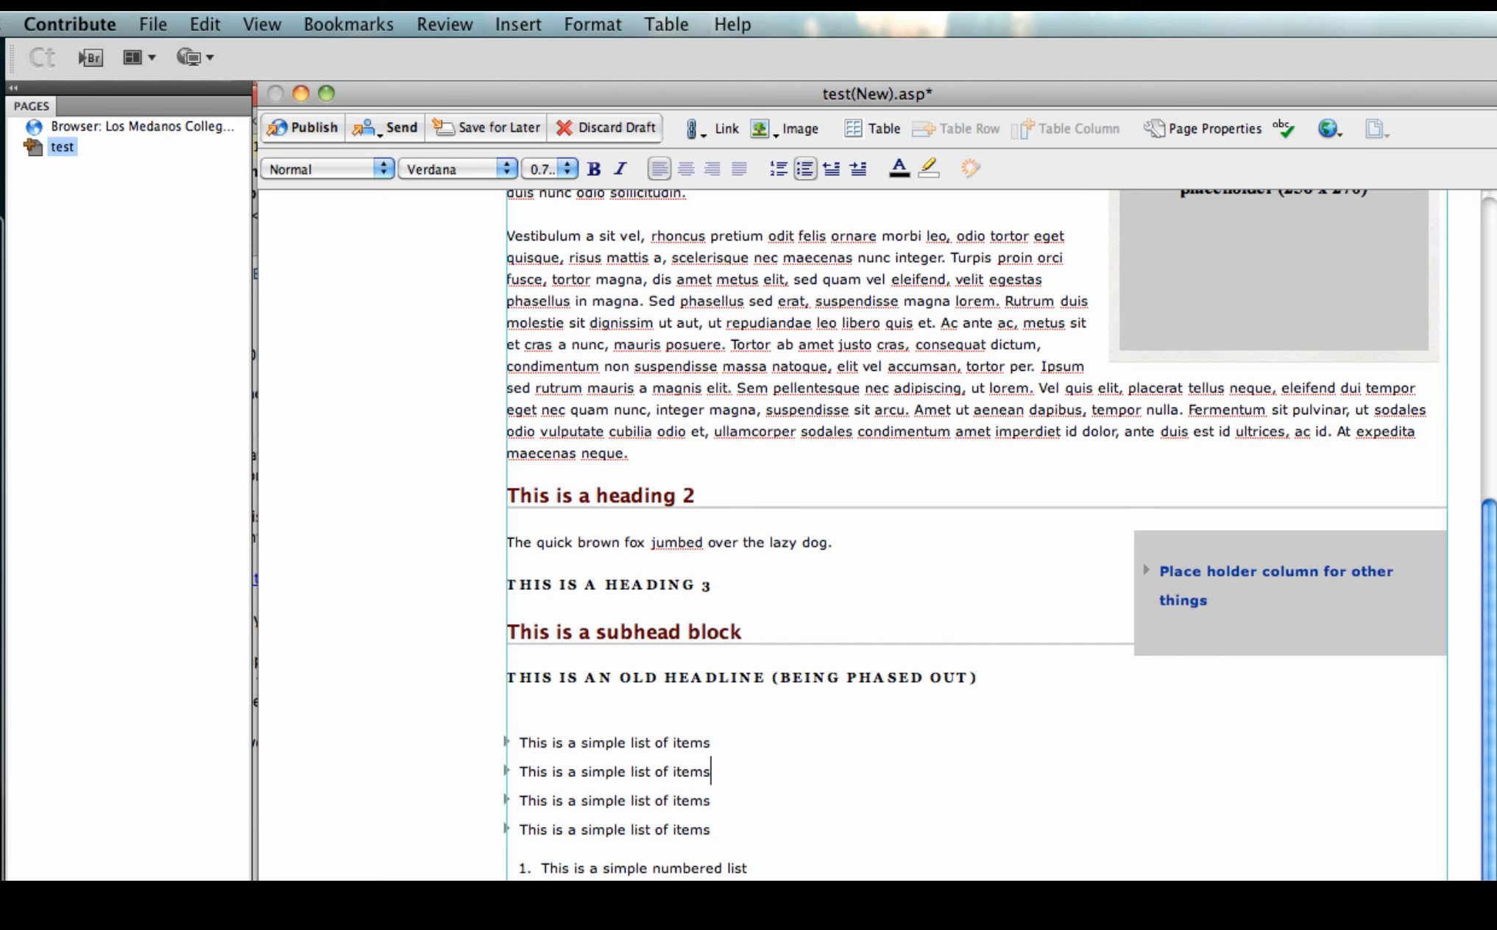
{"action": "scroll", "coordinate": [975, 534], "scroll_direction": "up", "scroll_amount": 10}
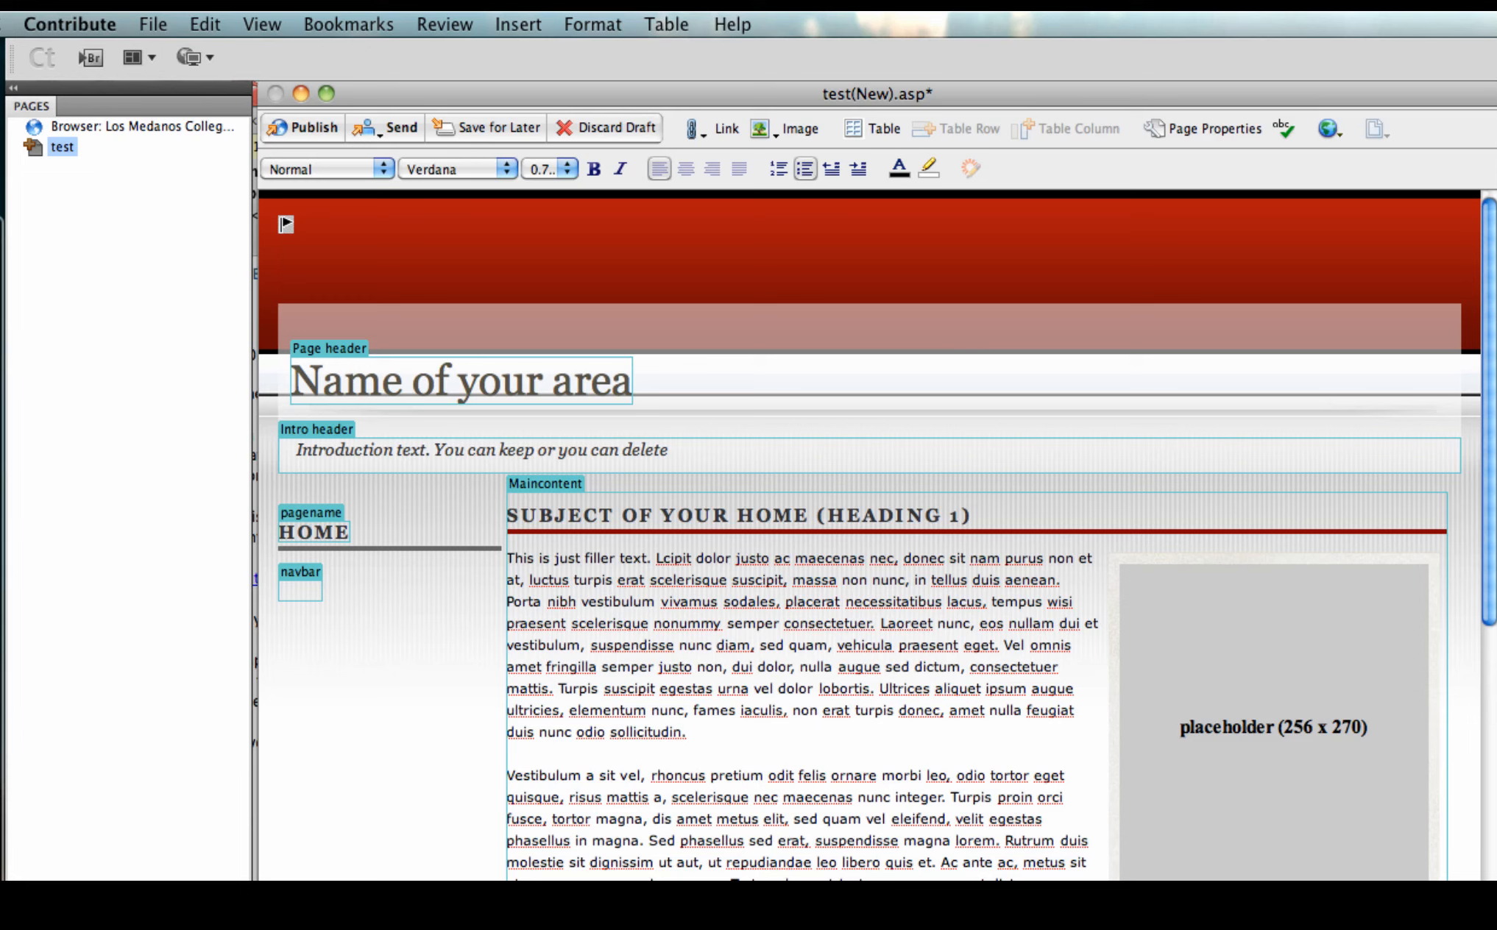
{"action": "left_click", "coordinate": [688, 731]}
{"action": "left_click", "coordinate": [656, 558]}
{"action": "key", "text": "Return"}
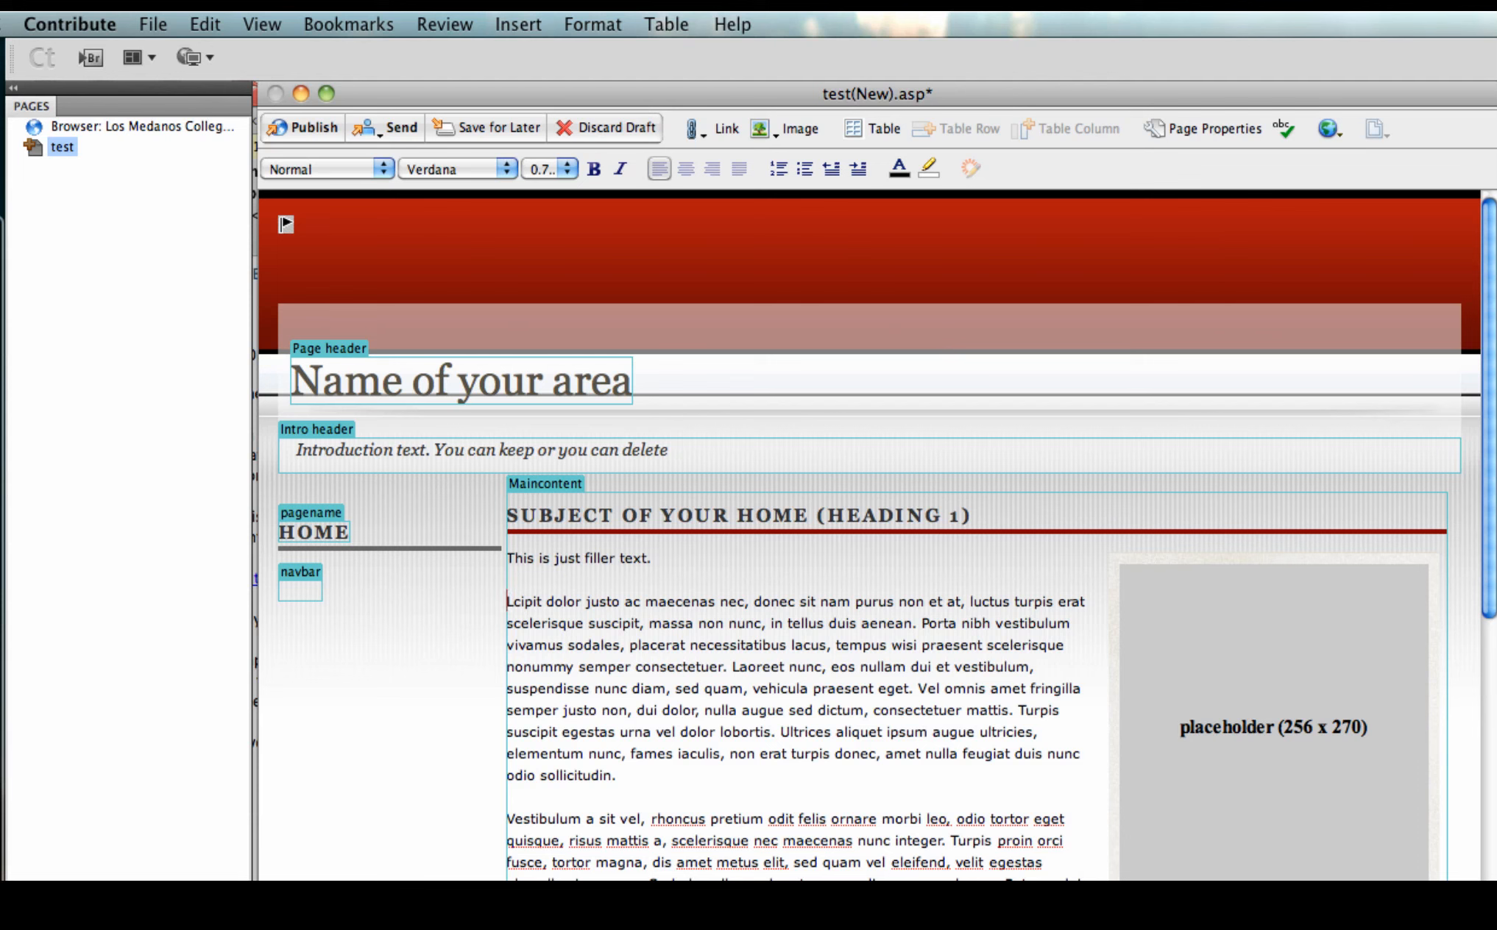
Step: Turn the paragraph starting "Lcipit dolor justo" into a bulleted list item and indent it one level
{"action": "left_click_drag", "start_coordinate": [618, 775], "coordinate": [507, 601]}
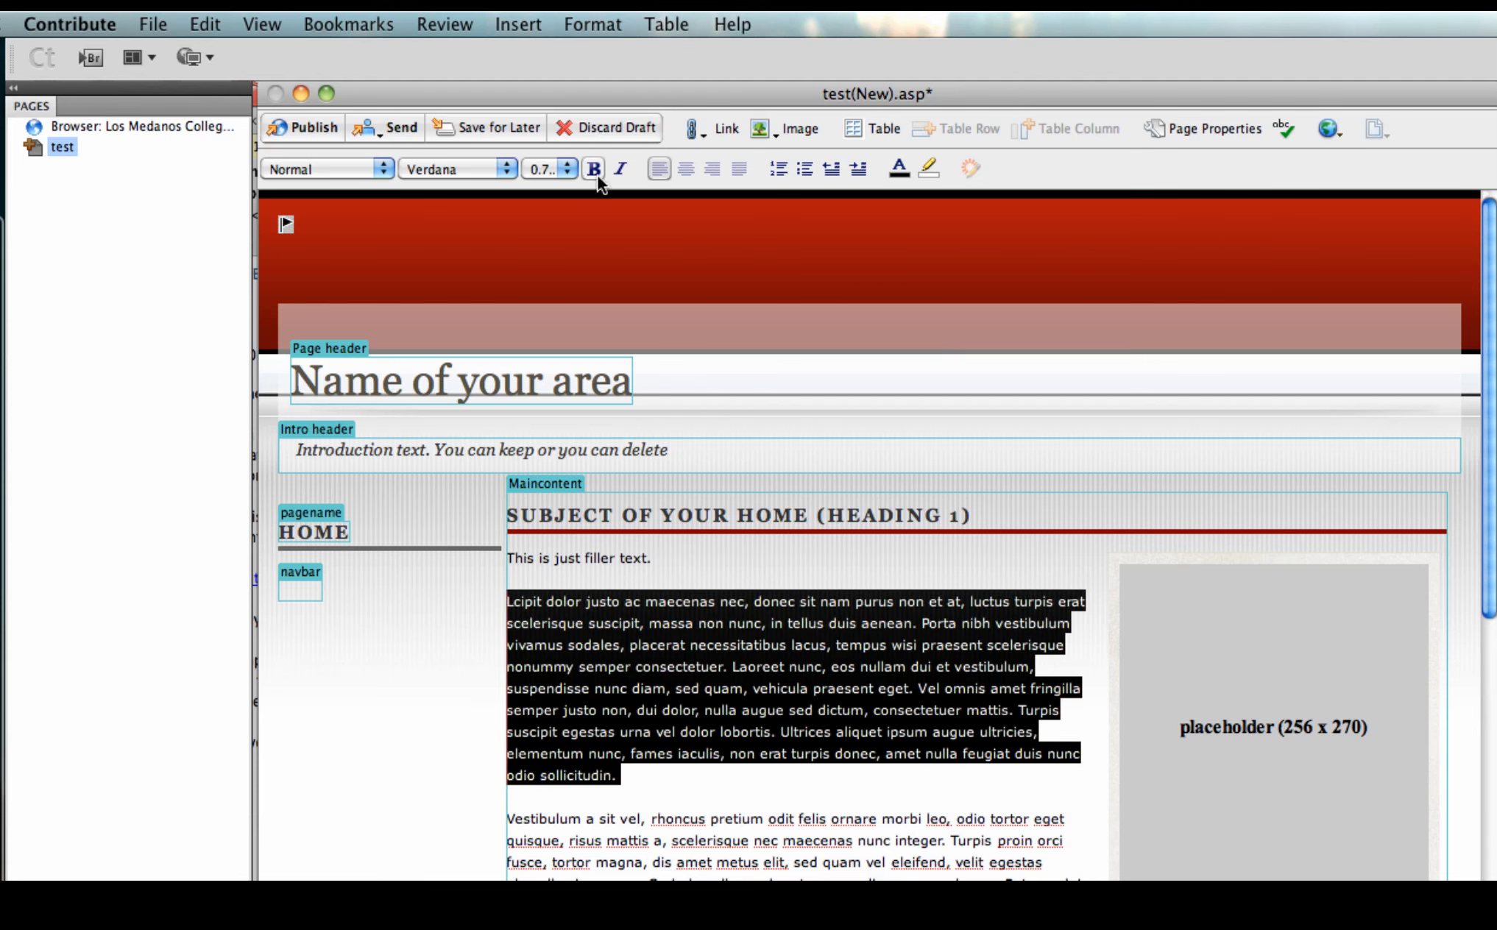
{"action": "left_click", "coordinate": [804, 172]}
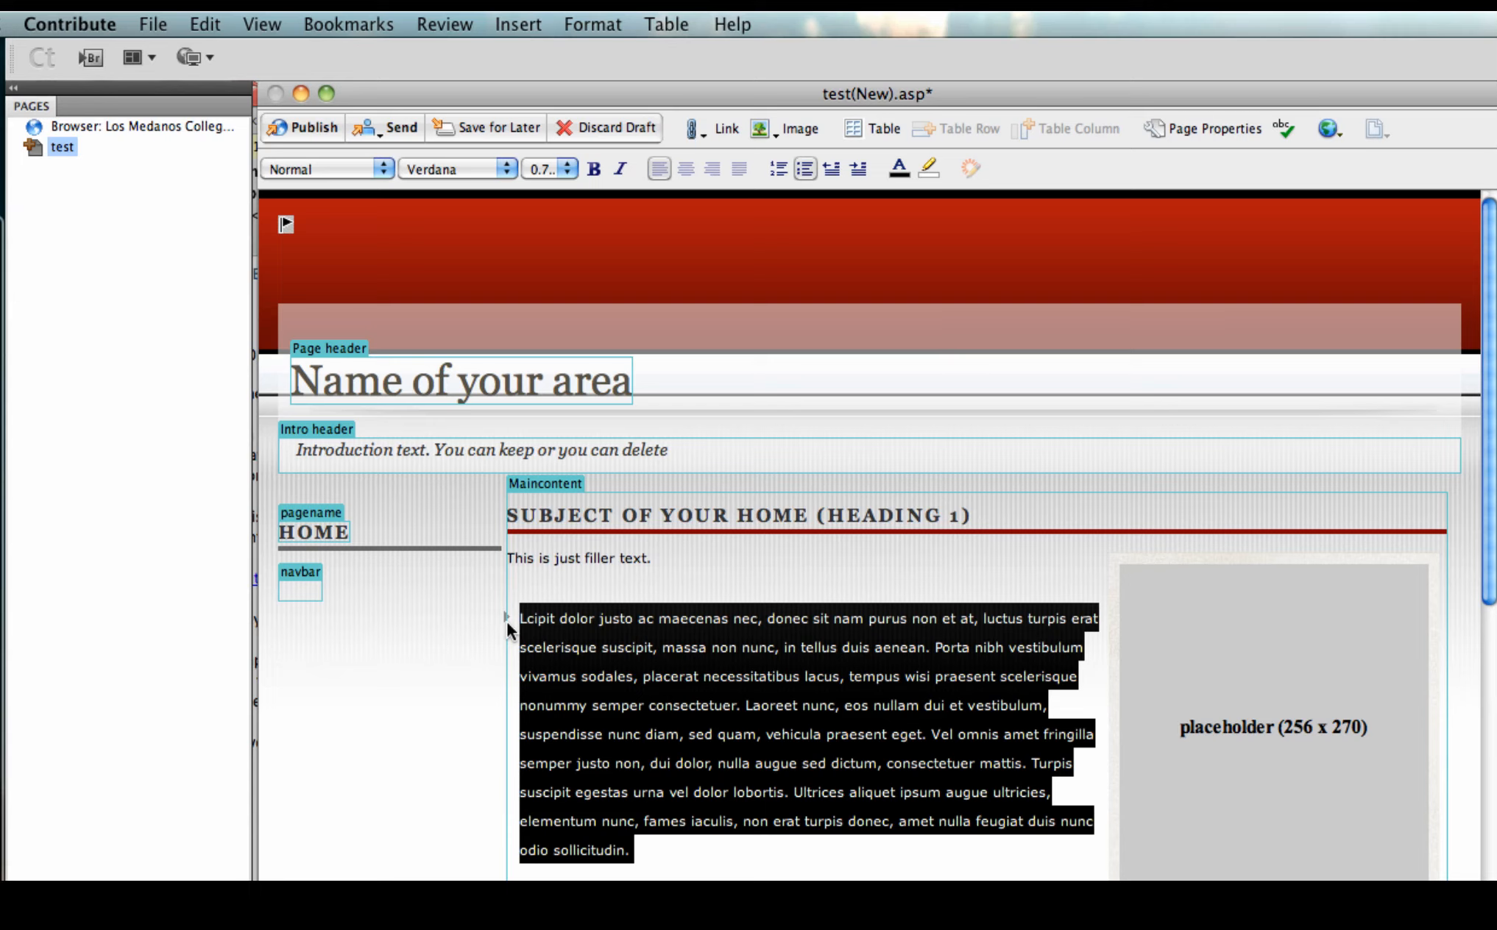
{"action": "left_click", "coordinate": [861, 173]}
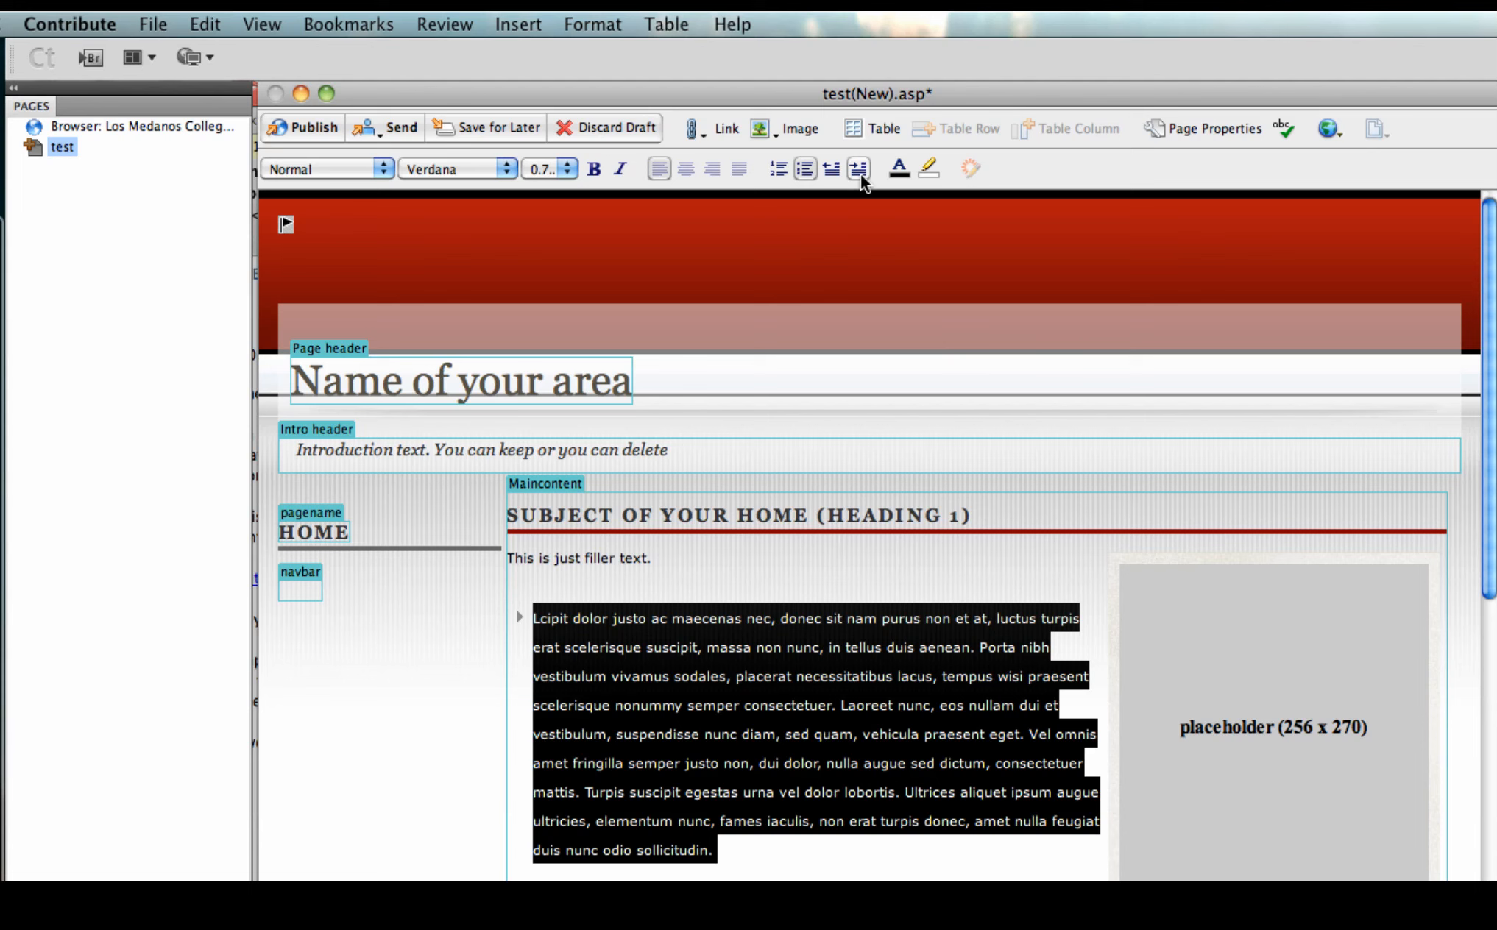
Step: Split the bulleted text into separate items before "Porta nibh" and before "Laoreet nunc"
{"action": "left_click", "coordinate": [862, 677]}
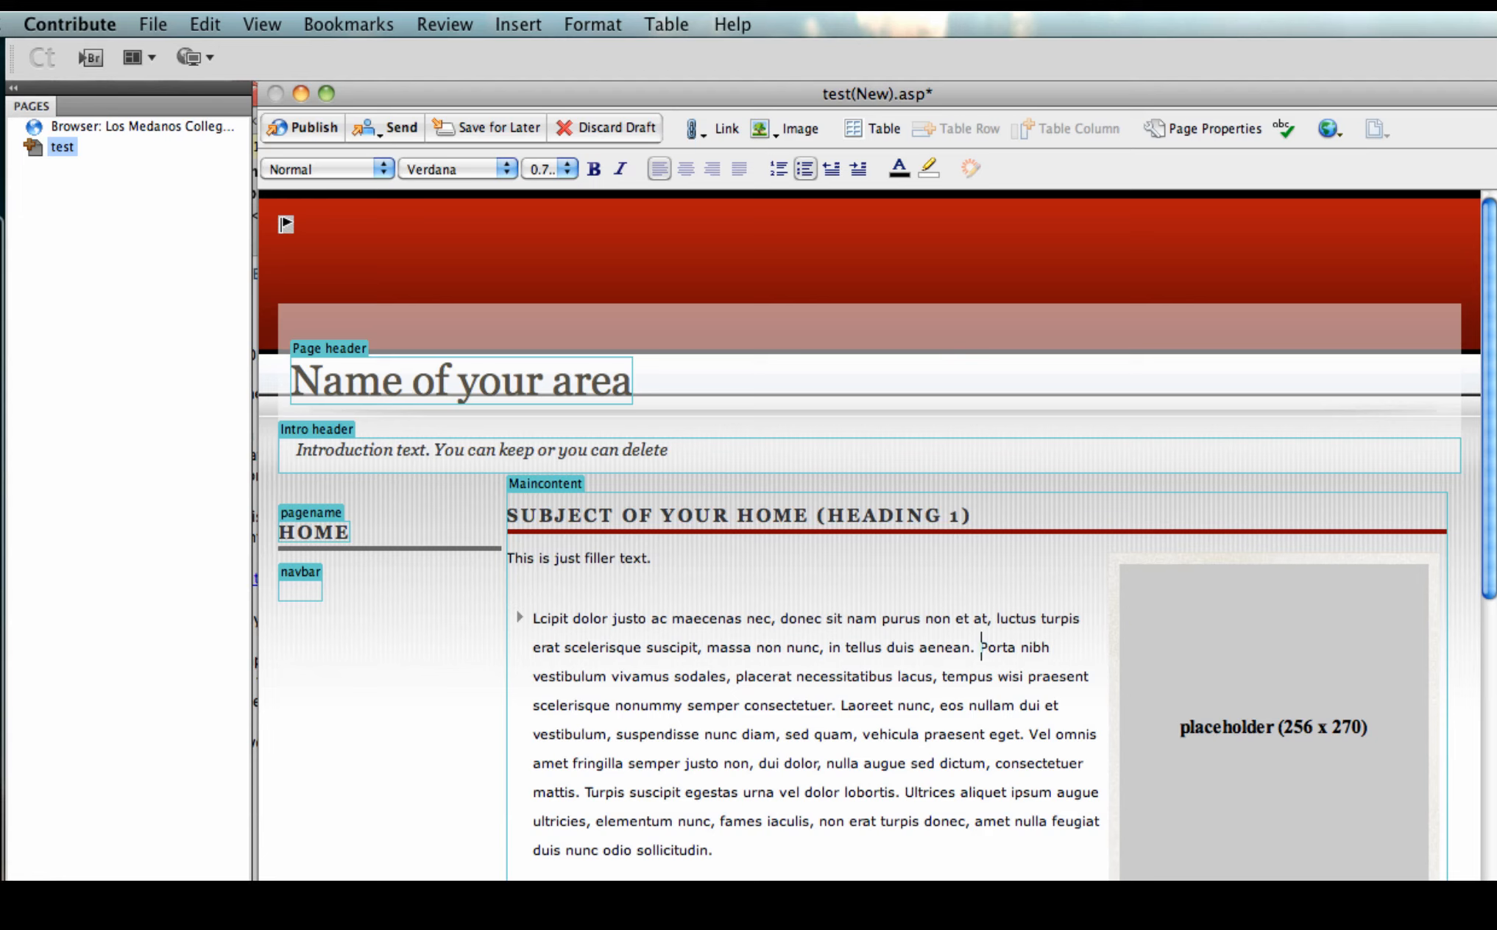
{"action": "key", "text": "Return"}
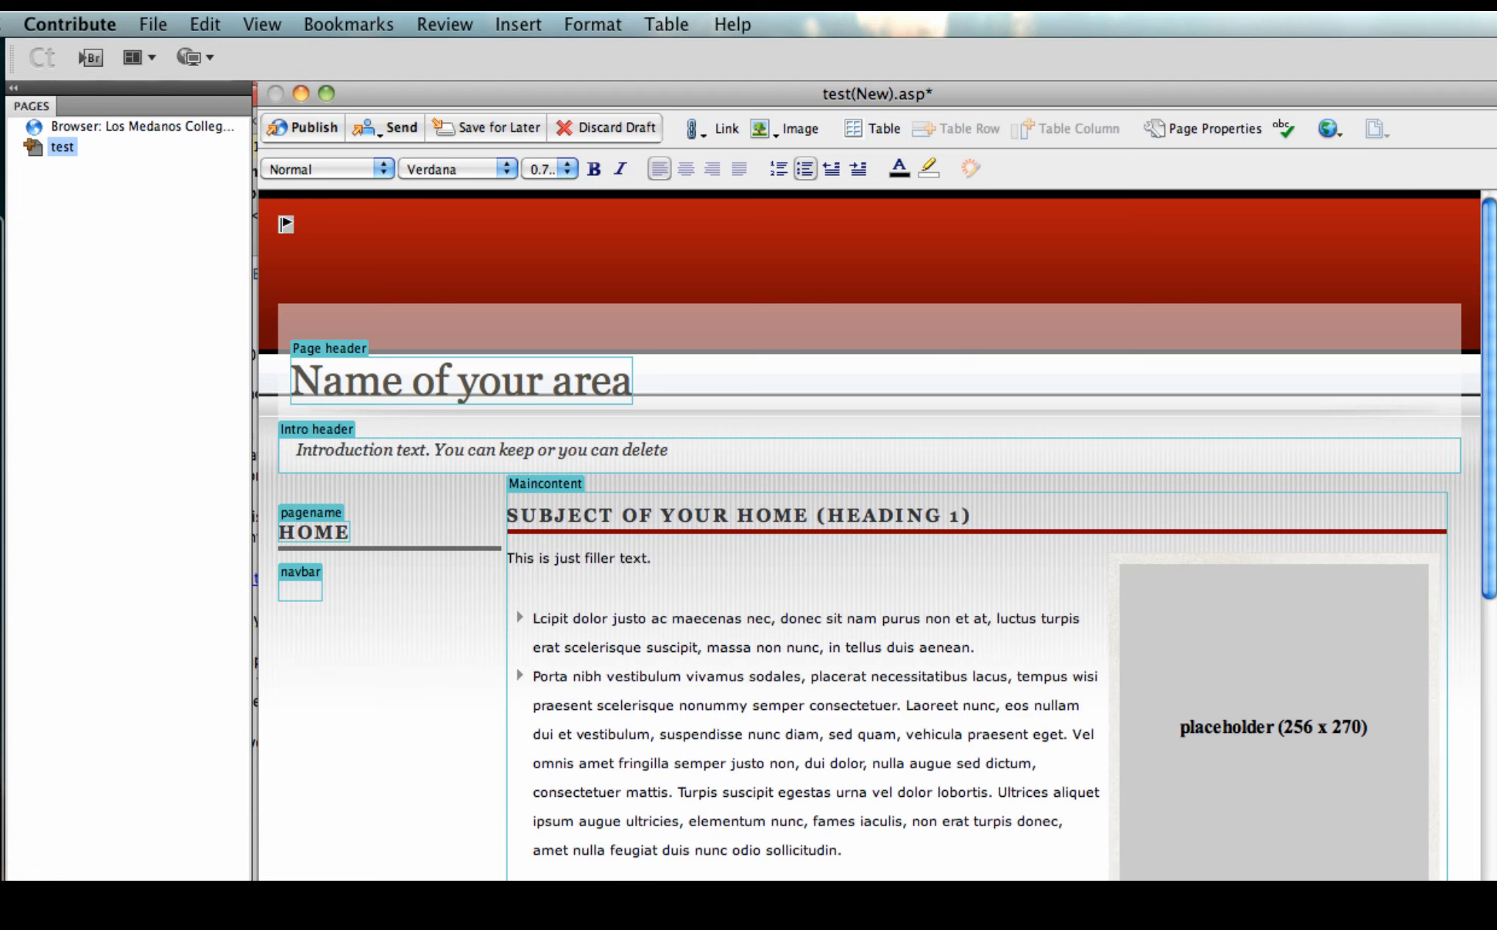
{"action": "left_click", "coordinate": [905, 705]}
{"action": "key", "text": "Return"}
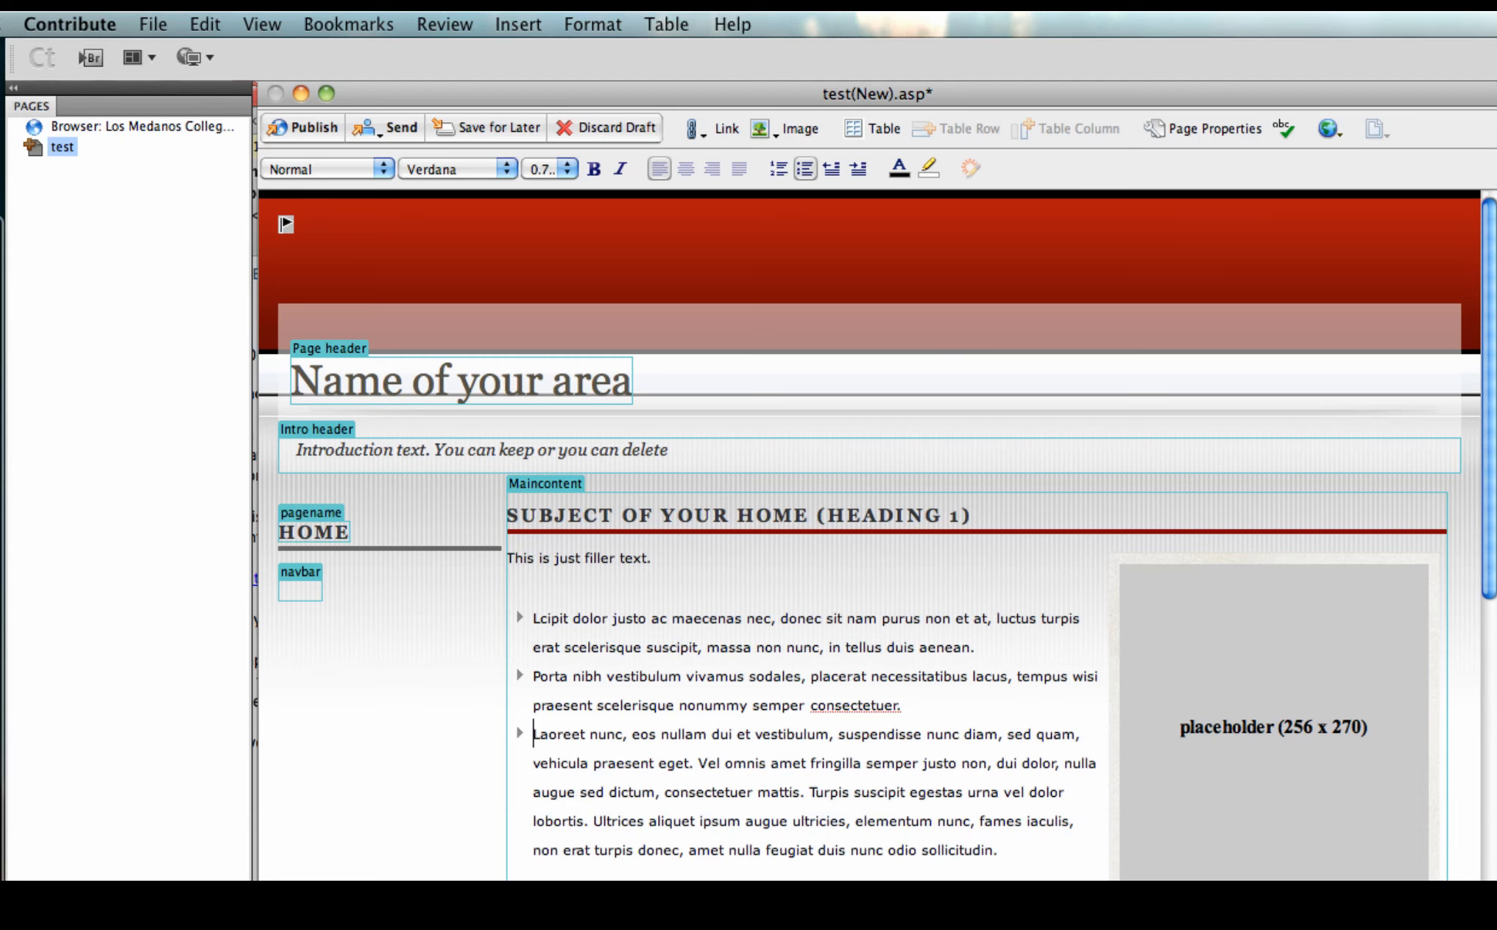
Step: Remove the bullet from the "Laoreet nunc" item and outdent it fully to make it a regular paragraph
{"action": "left_click_drag", "start_coordinate": [1003, 850], "coordinate": [534, 734]}
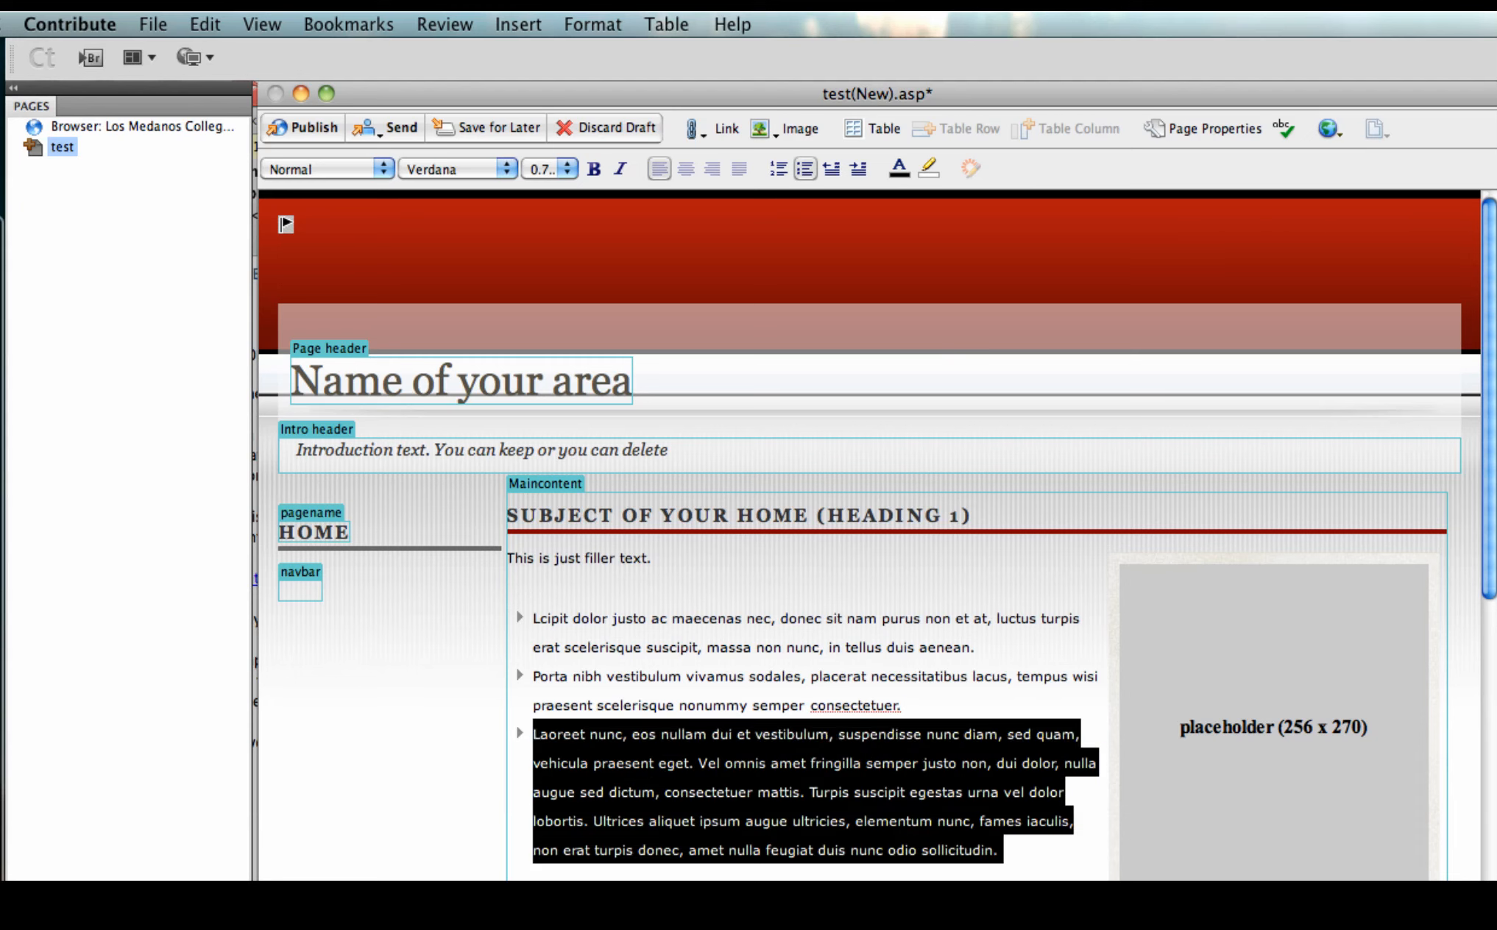
{"action": "left_click", "coordinate": [800, 168]}
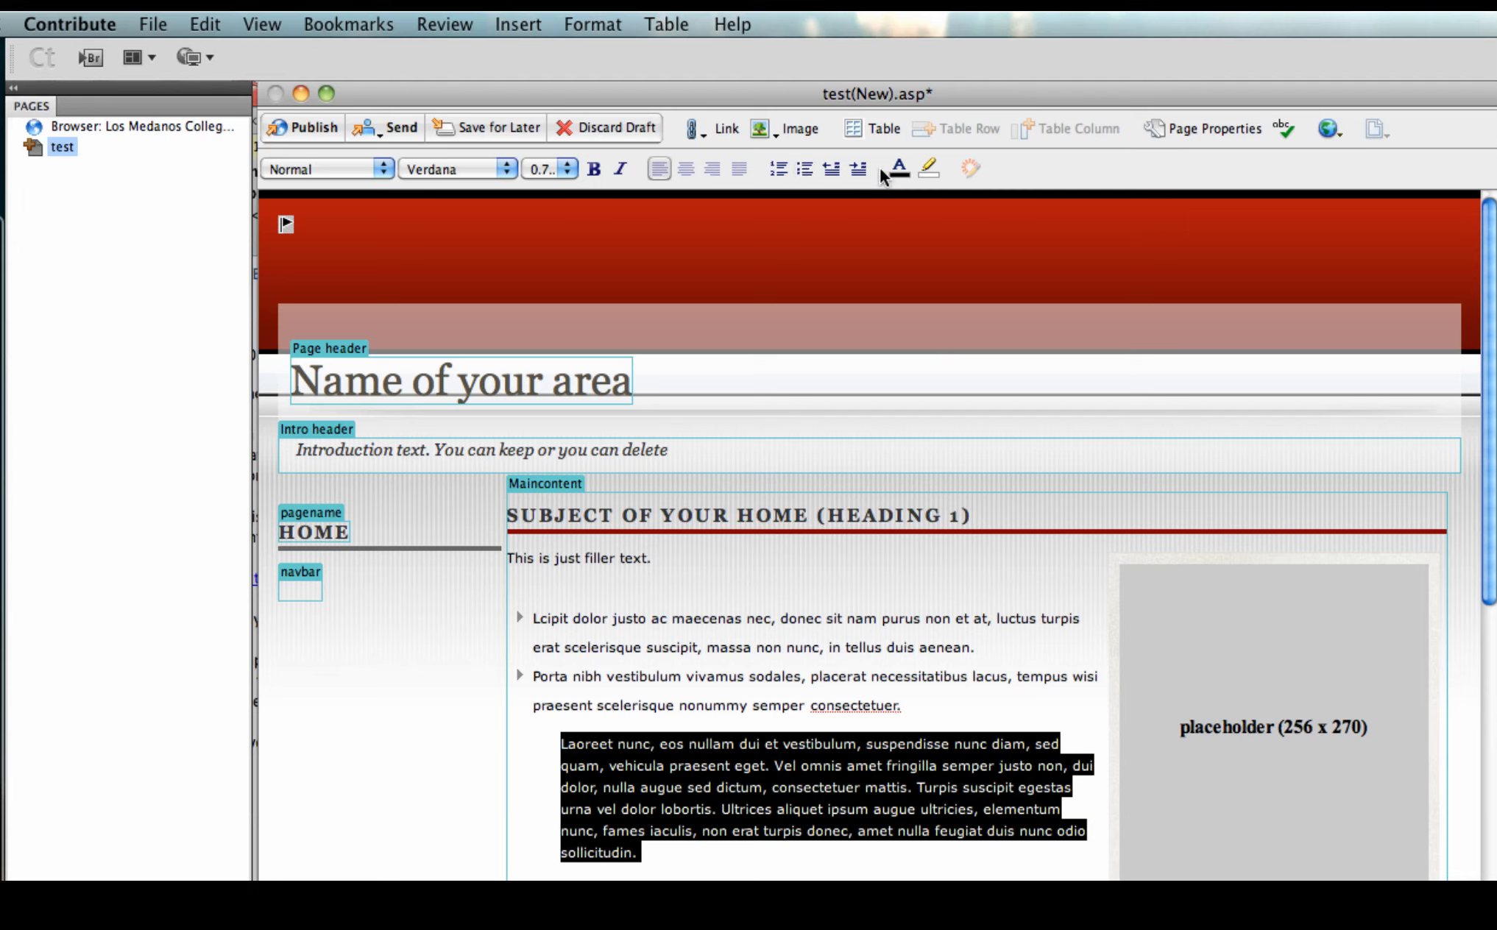
{"action": "left_click", "coordinate": [833, 167]}
{"action": "left_click", "coordinate": [833, 167]}
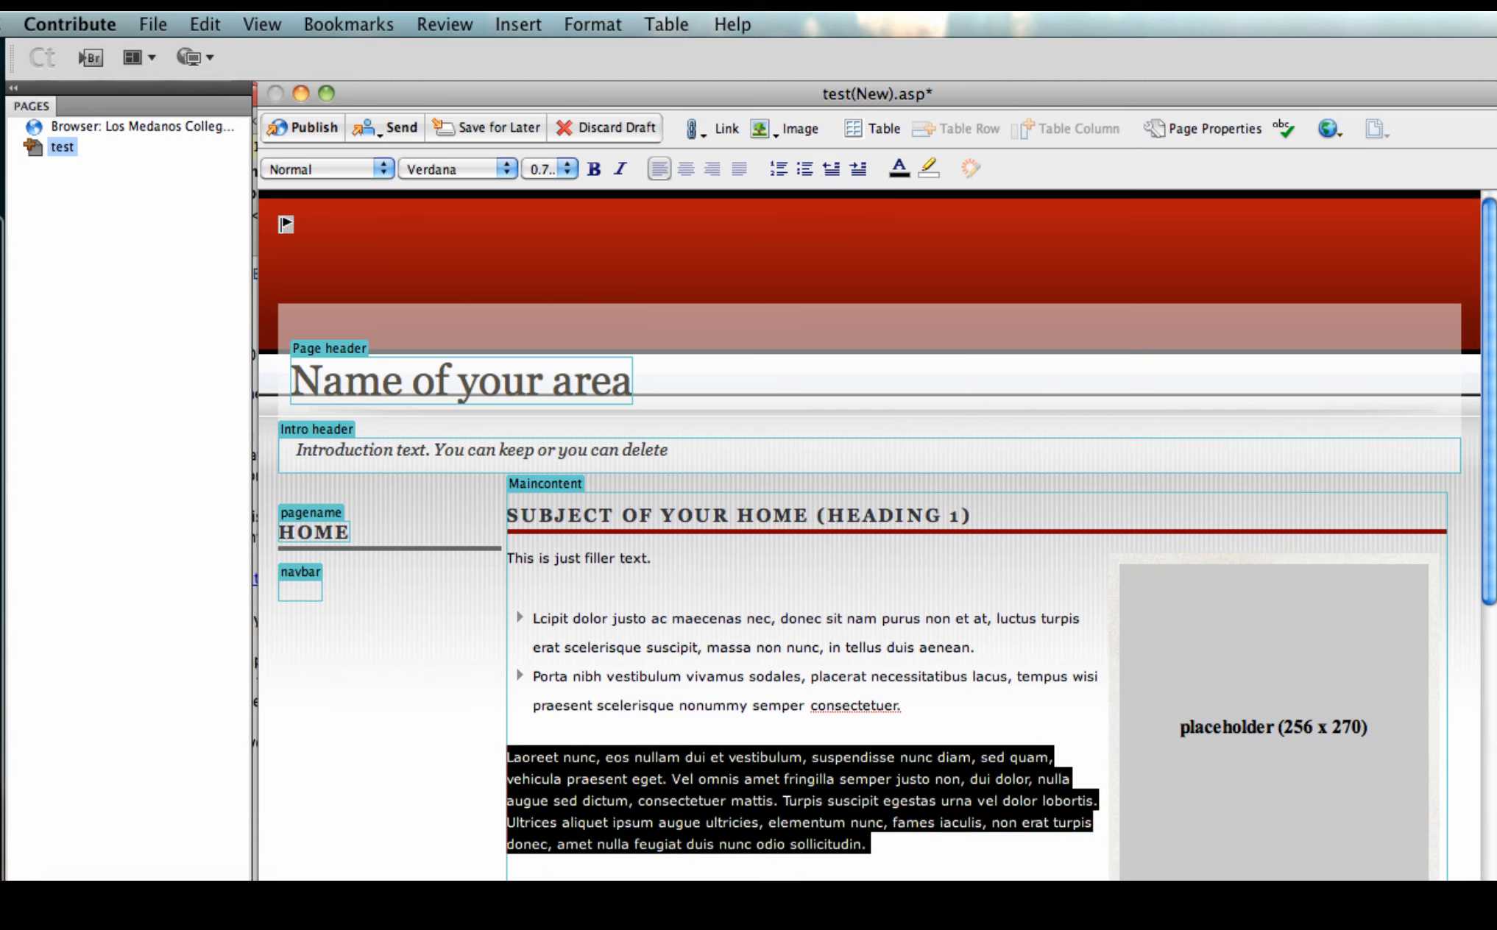
{"action": "left_click", "coordinate": [830, 646]}
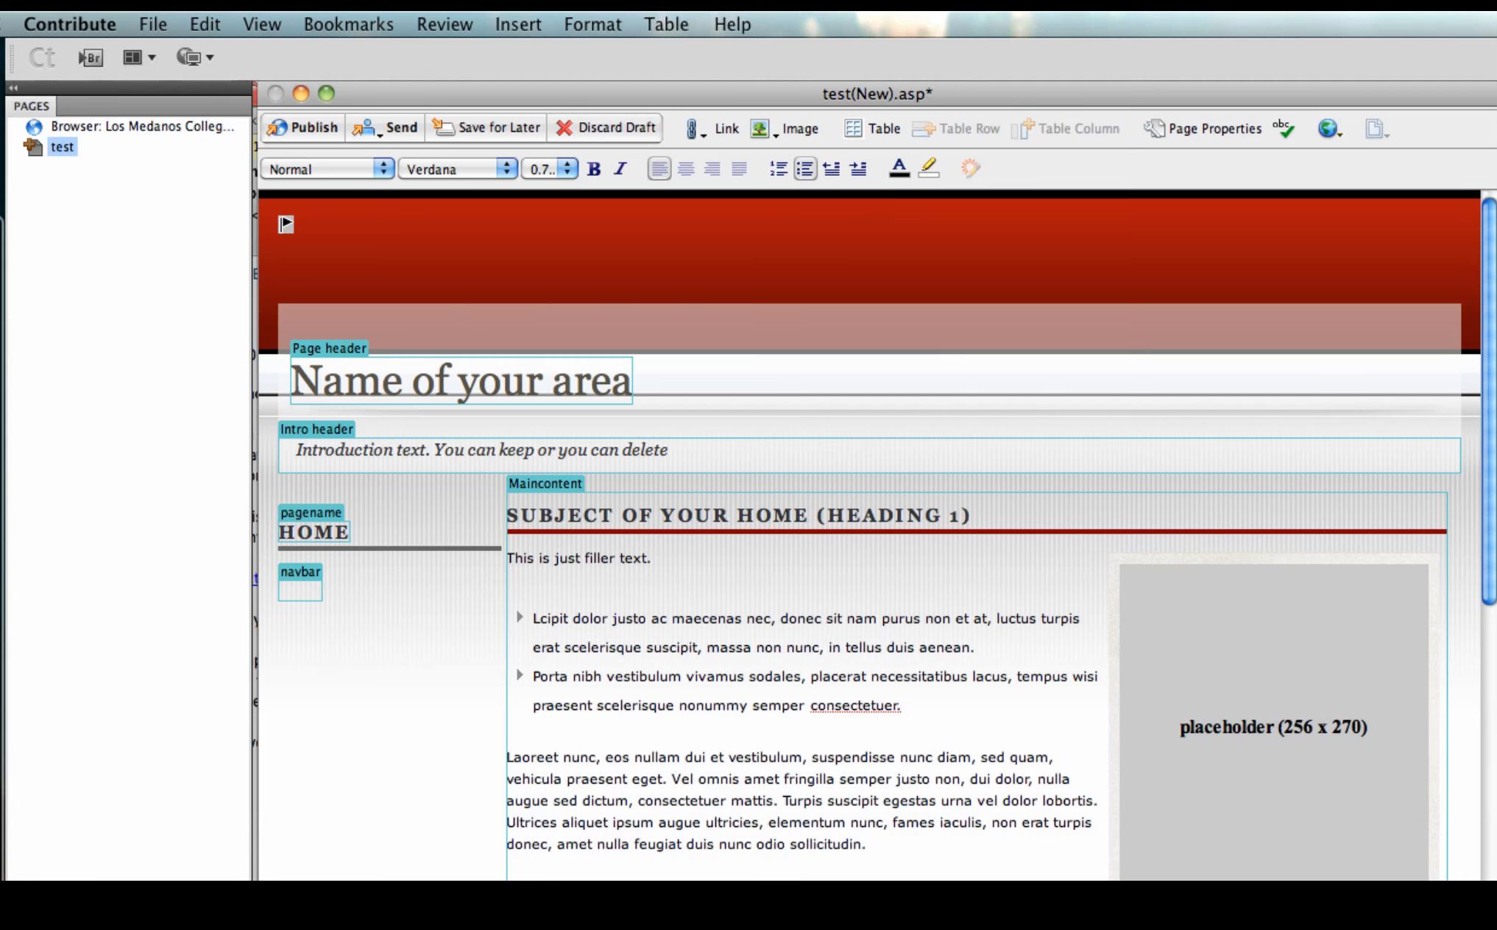
Step: Apply the Heading 2 style to the "This is just filler text." line
{"action": "left_click_drag", "start_coordinate": [659, 558], "coordinate": [506, 558]}
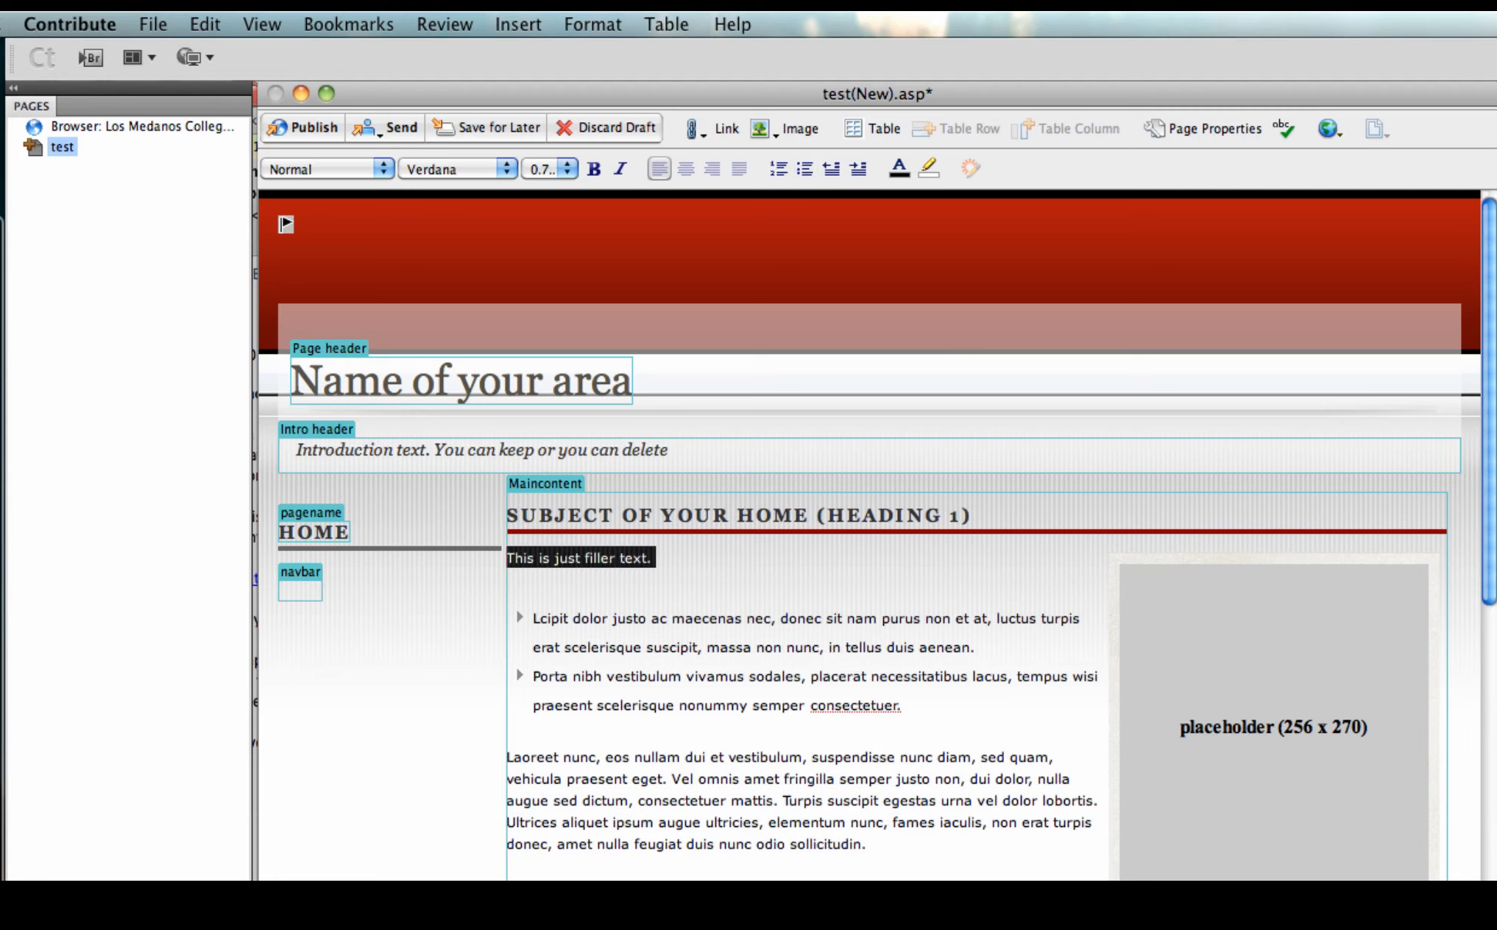
{"action": "left_click", "coordinate": [359, 169]}
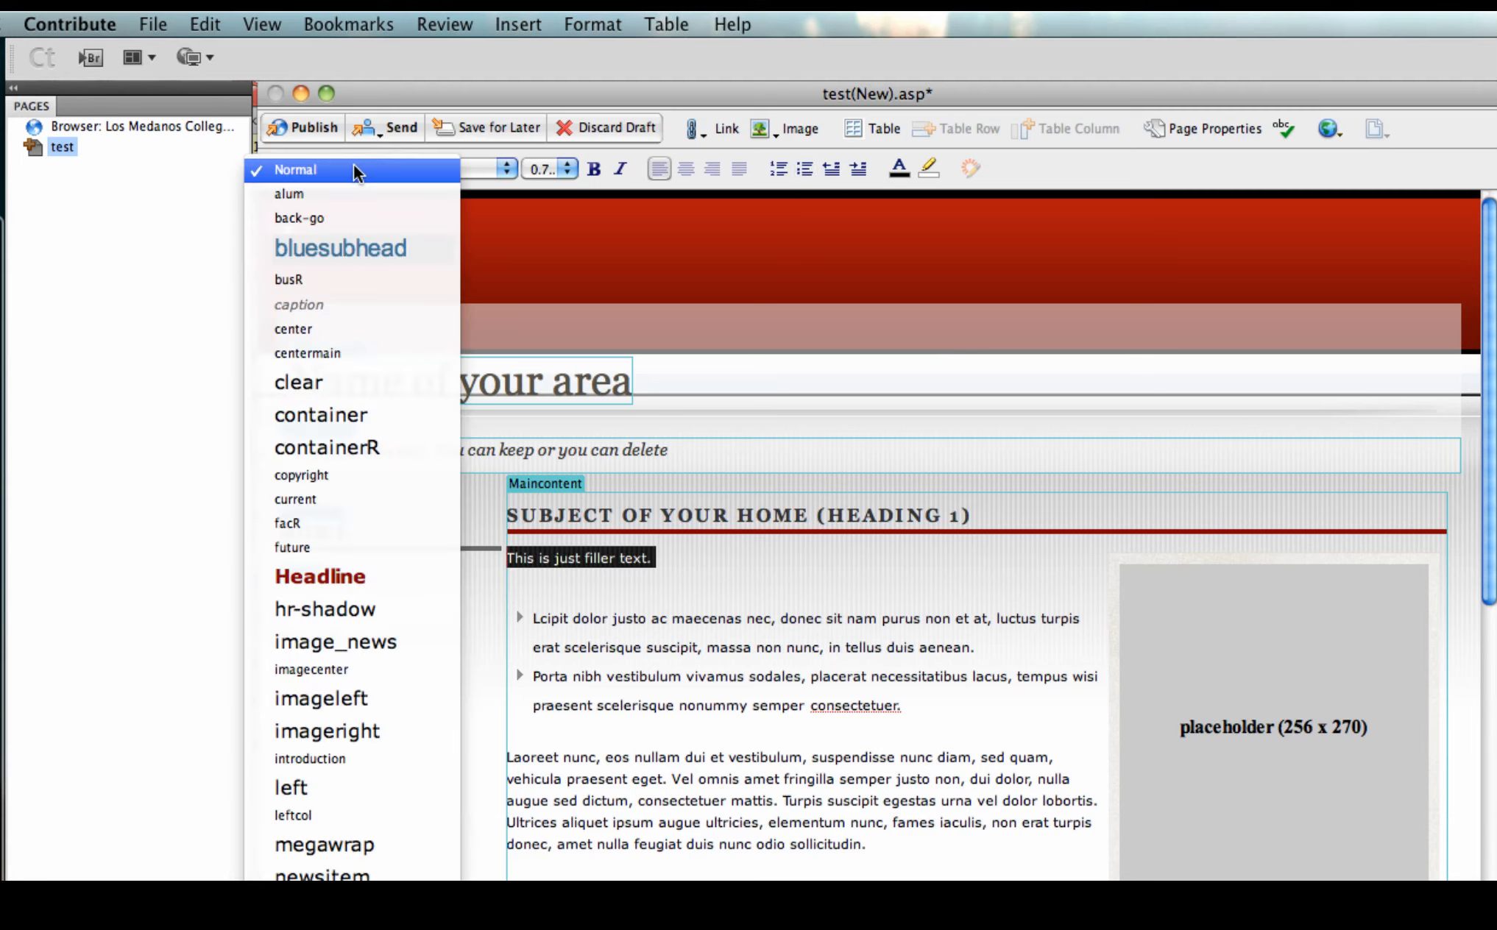
{"action": "left_click", "coordinate": [319, 577]}
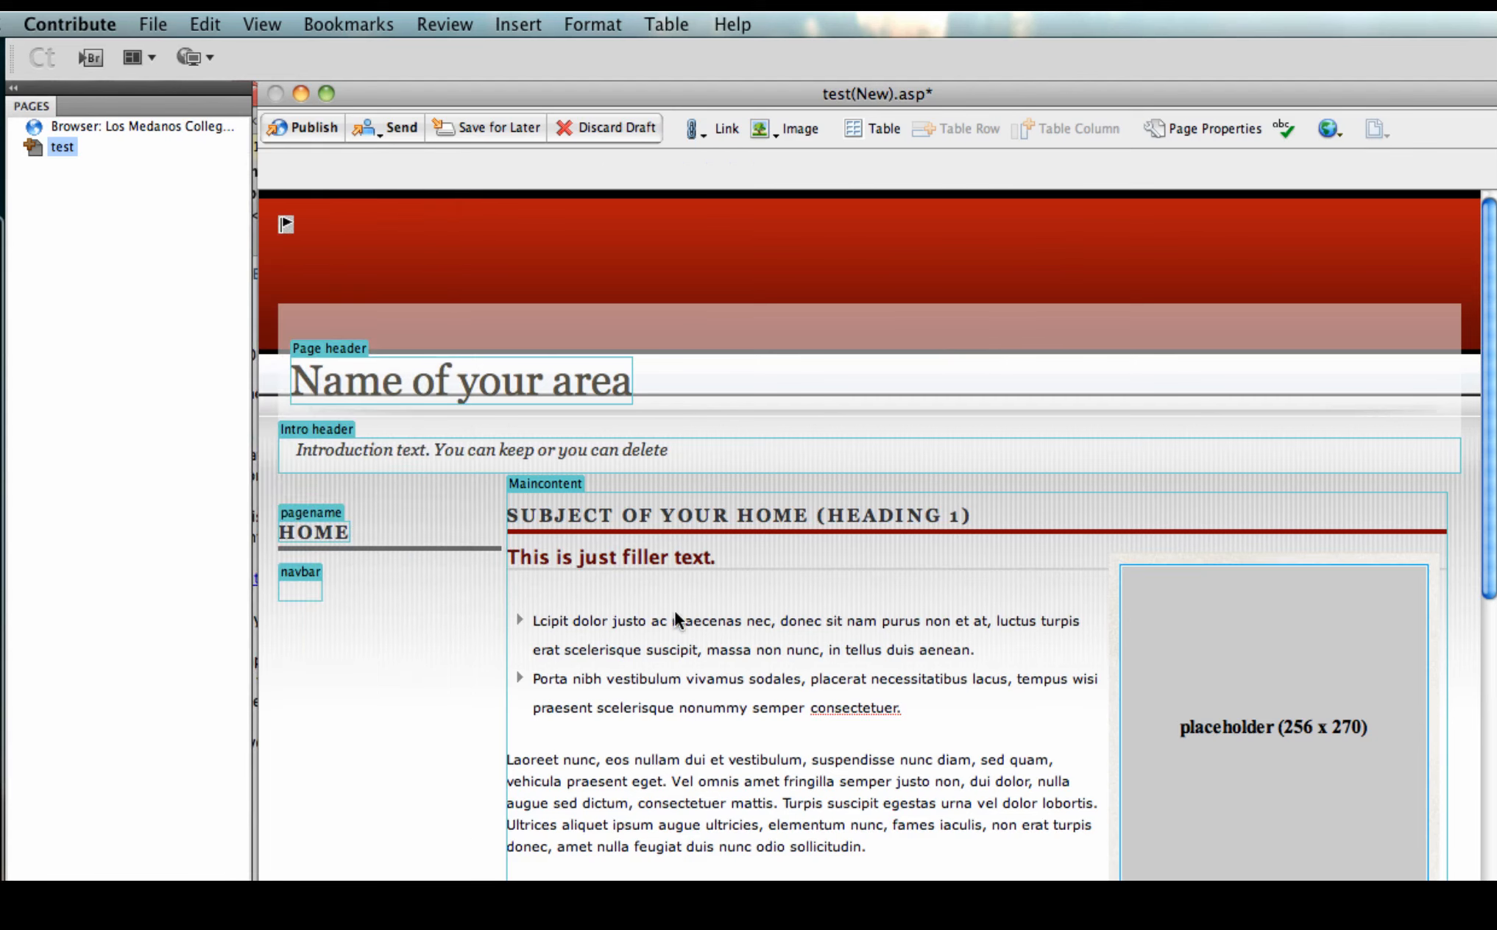
{"action": "left_click", "coordinate": [717, 620]}
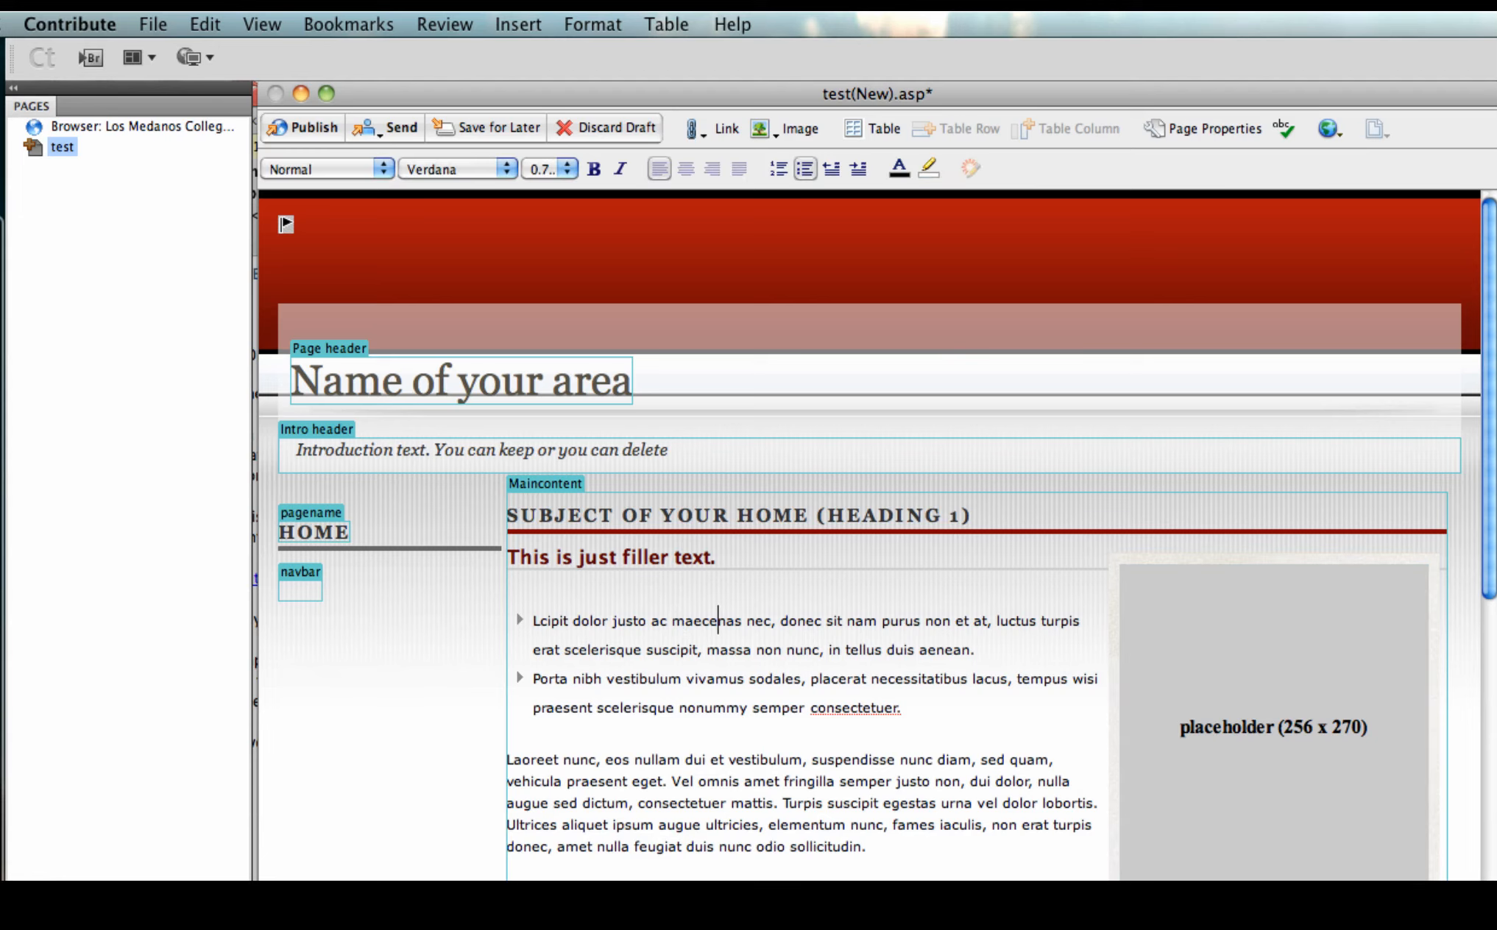